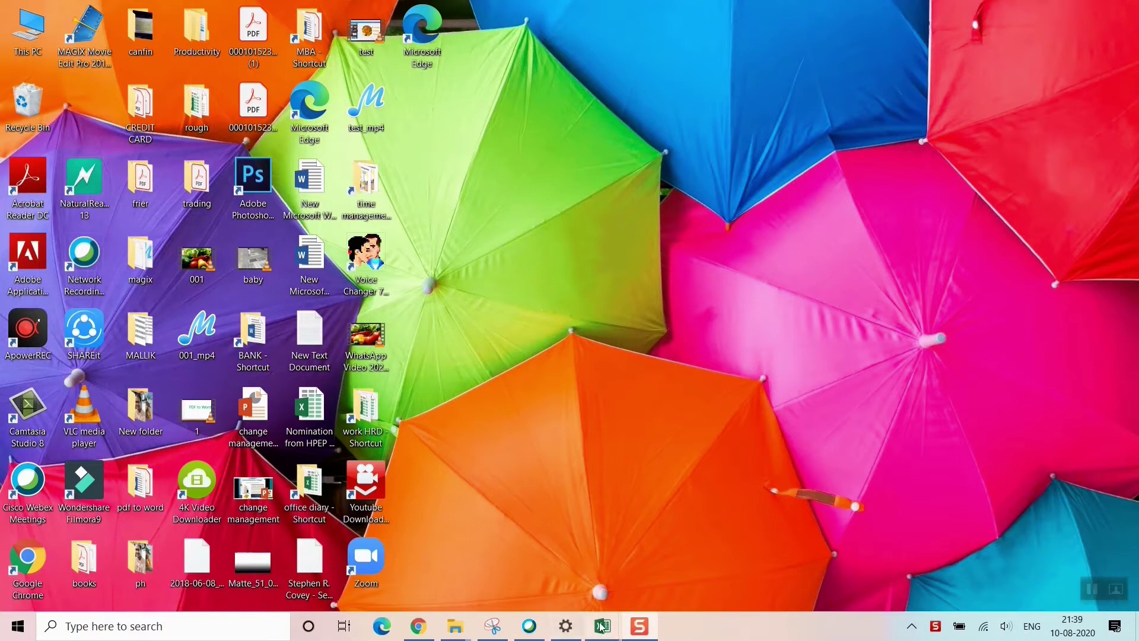
Step: Select cells B1:E15 of the roll-out plan in PLAN.xlsx and copy them
{"action": "mouse_move", "coordinate": [603, 624]}
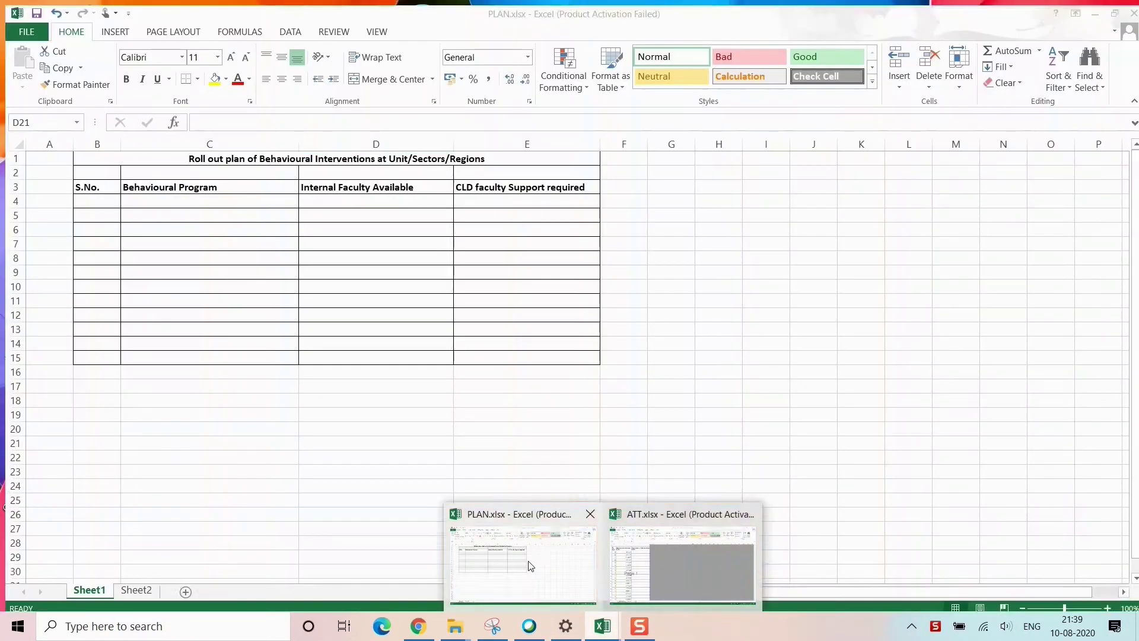
{"action": "left_click", "coordinate": [532, 566]}
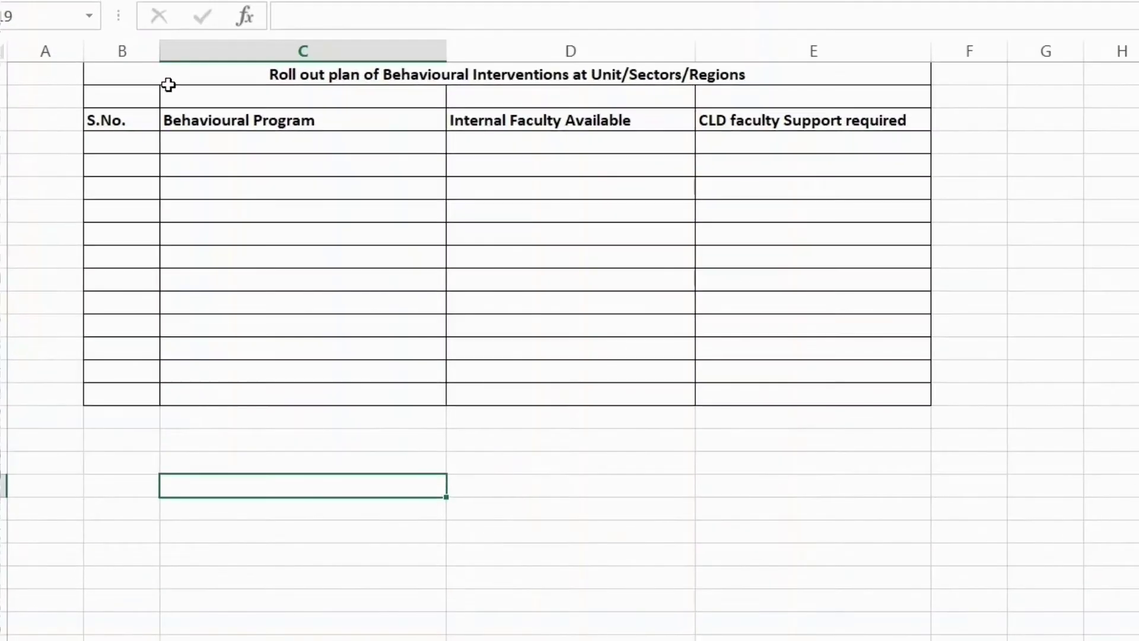
{"action": "left_click_drag", "start_coordinate": [172, 75], "coordinate": [188, 404]}
{"action": "right_click", "coordinate": [295, 323]}
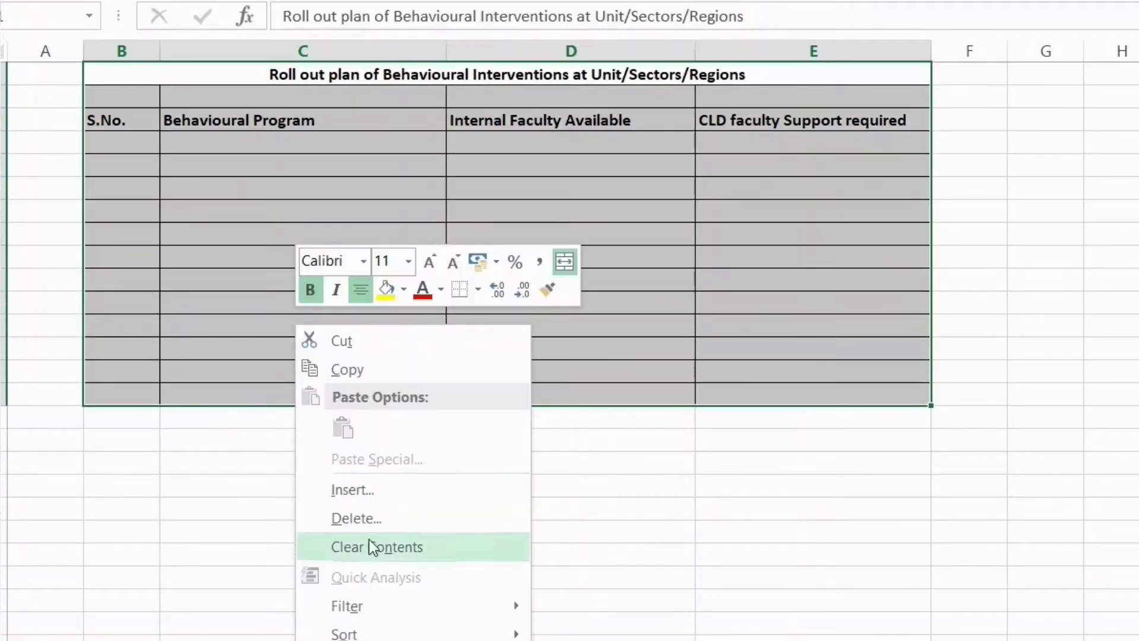
{"action": "left_click", "coordinate": [342, 374]}
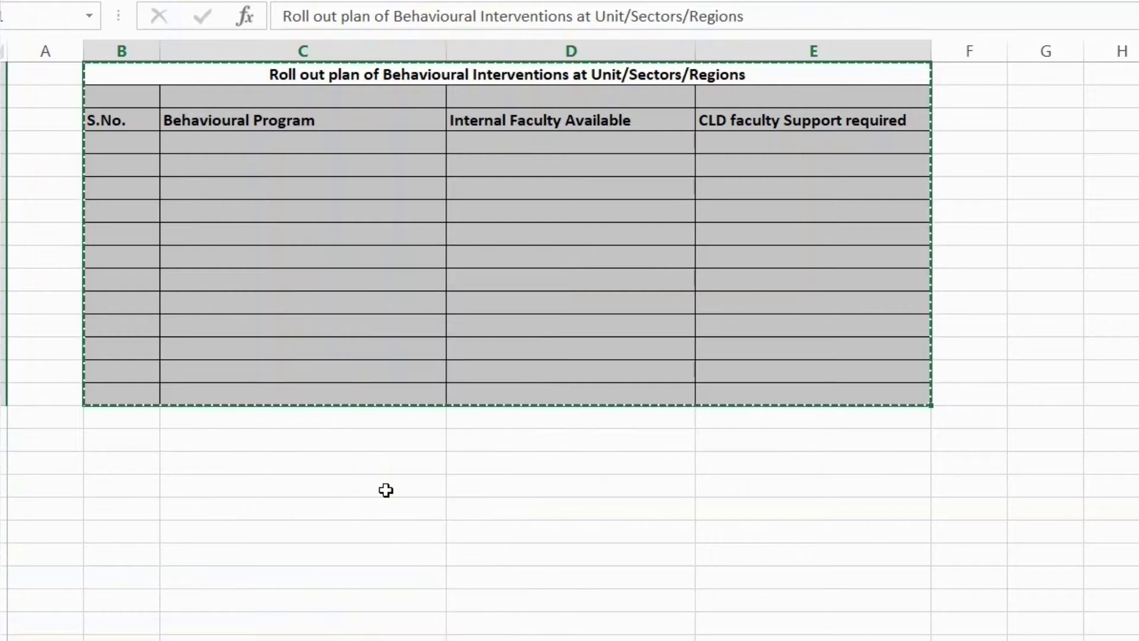
{"action": "mouse_move", "coordinate": [603, 626]}
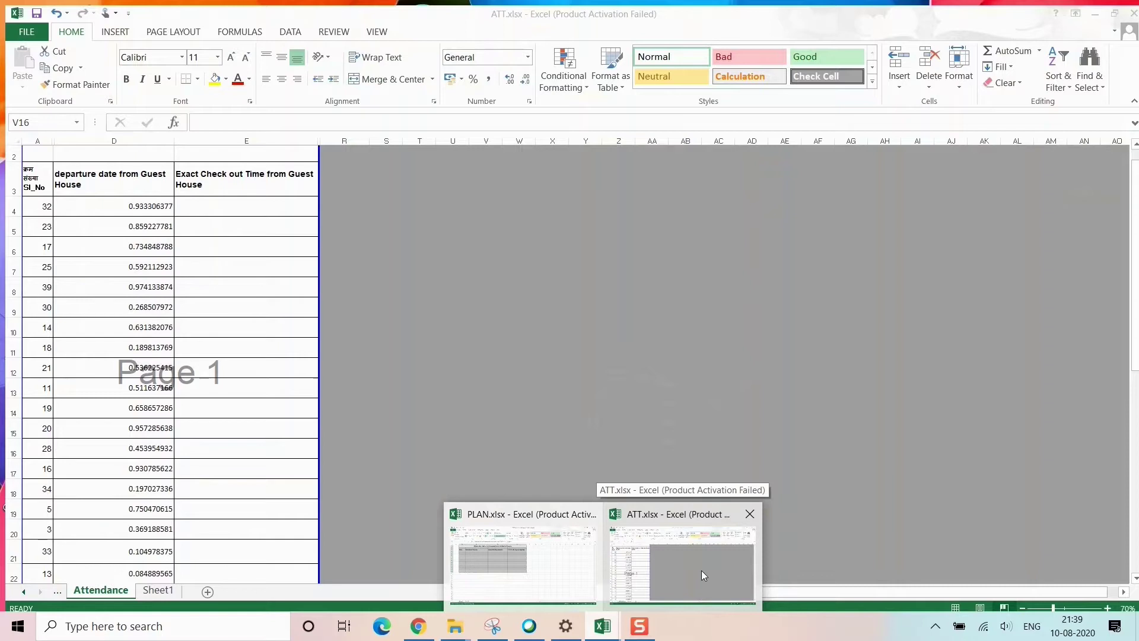
Step: Add a new blank worksheet, Sheet3, to ATT.xlsx
{"action": "left_click", "coordinate": [701, 571]}
{"action": "left_click", "coordinate": [201, 586]}
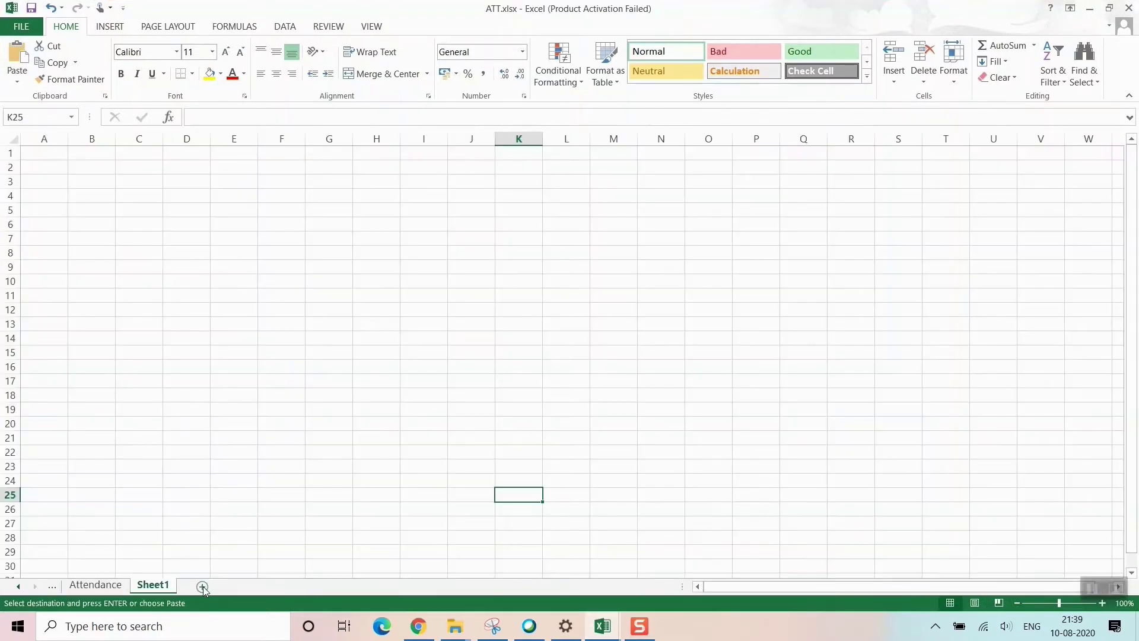
{"action": "left_click", "coordinate": [202, 587]}
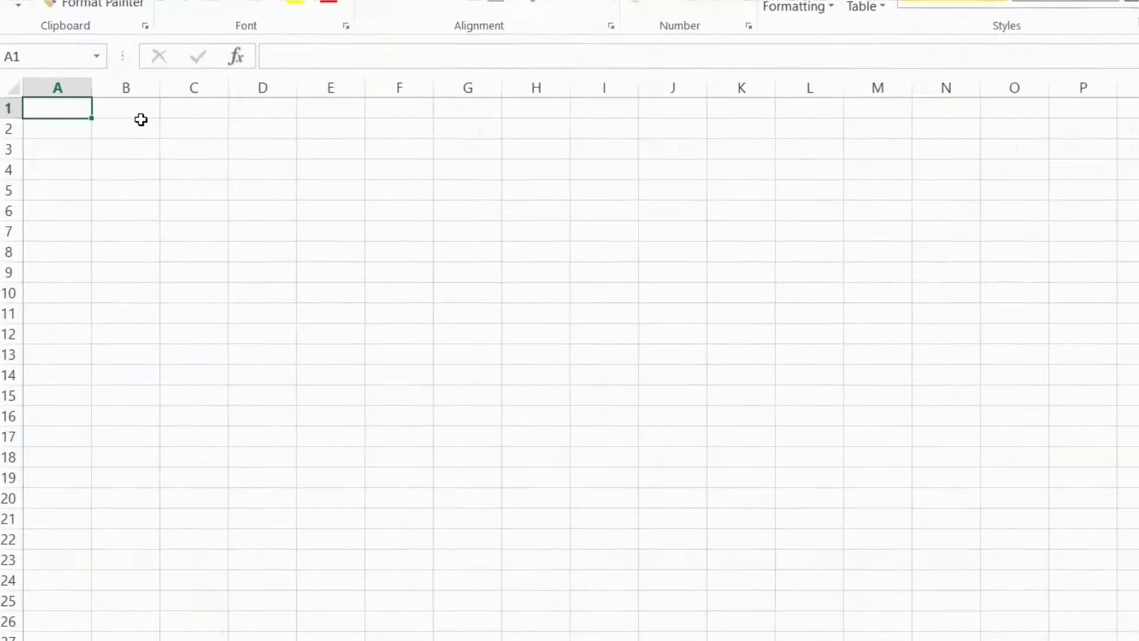
Step: Paste the roll-out table at B1 and autofit columns B and D
{"action": "right_click", "coordinate": [92, 156]}
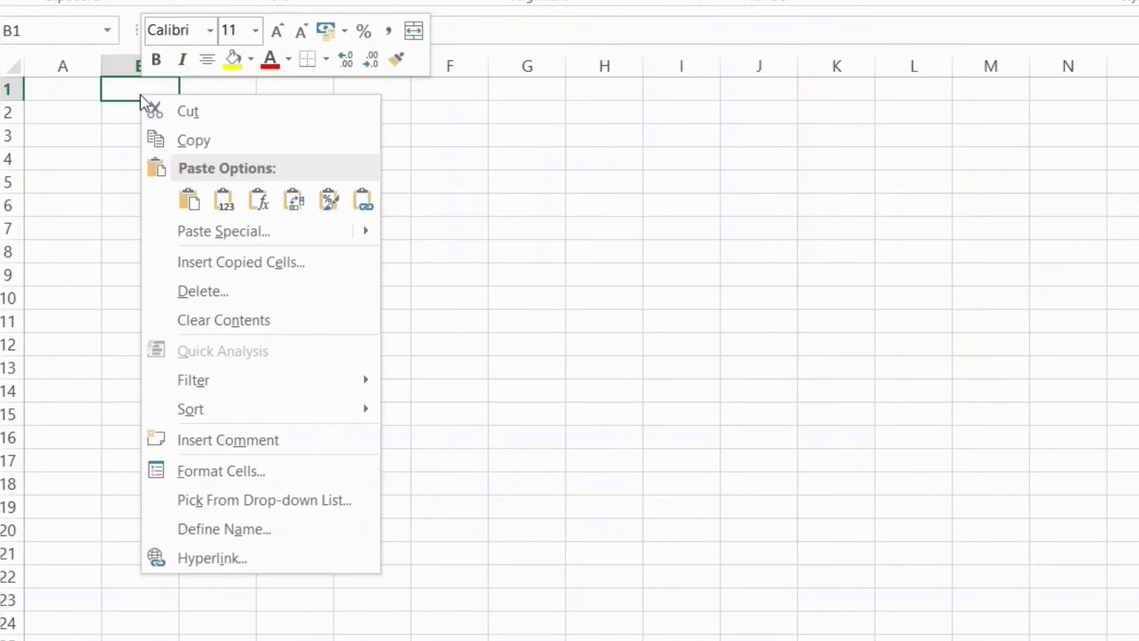
{"action": "left_click", "coordinate": [182, 205]}
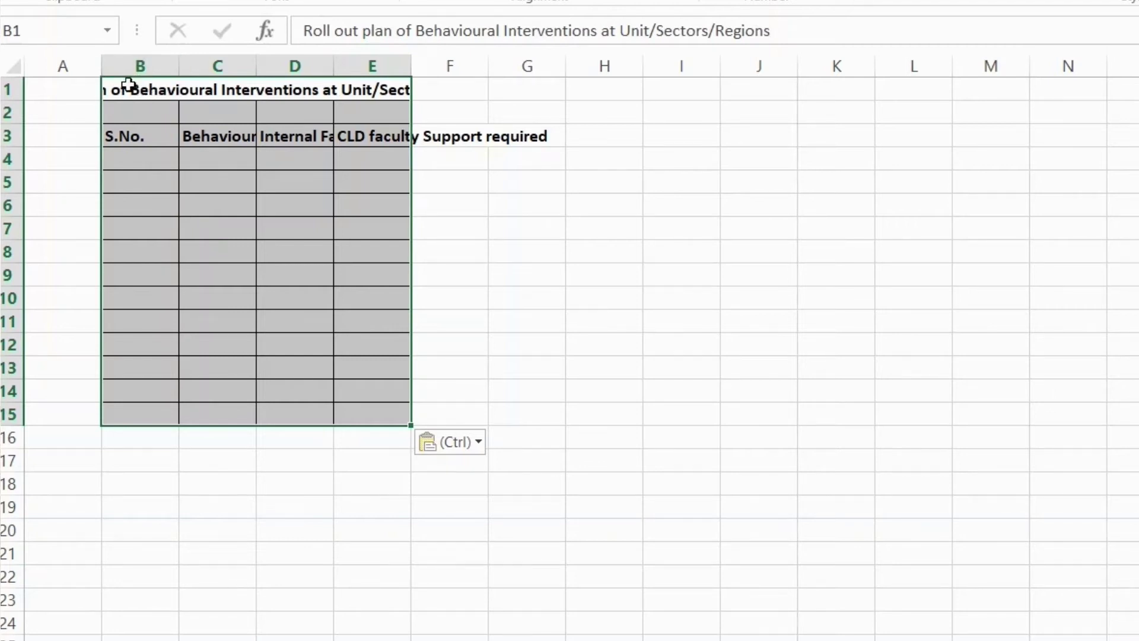
{"action": "double_click", "coordinate": [178, 67]}
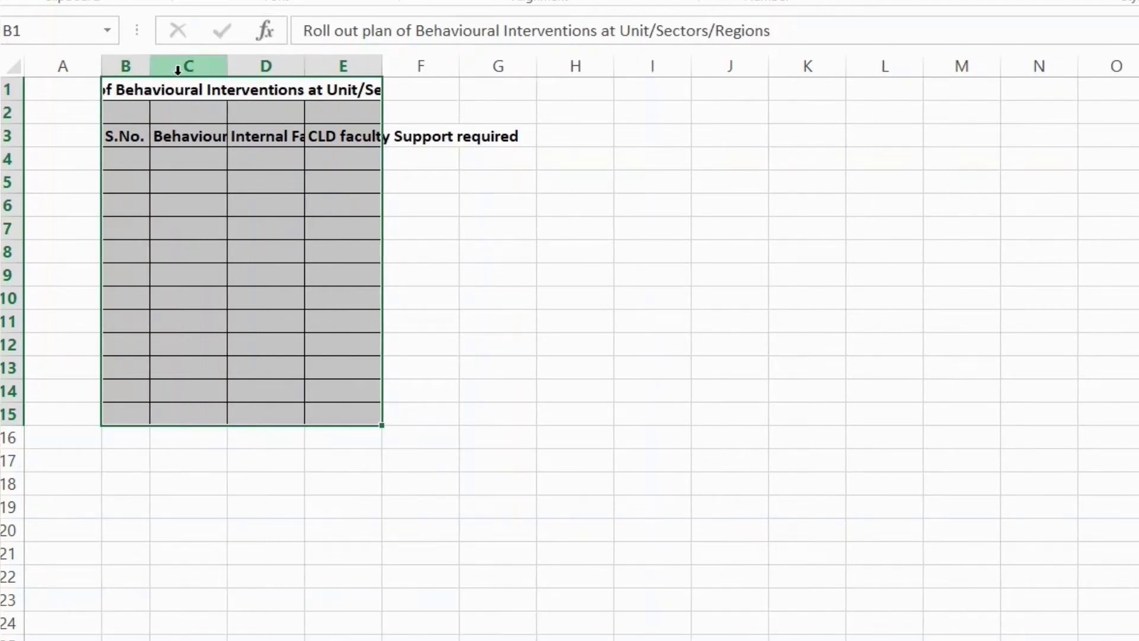
{"action": "double_click", "coordinate": [305, 66]}
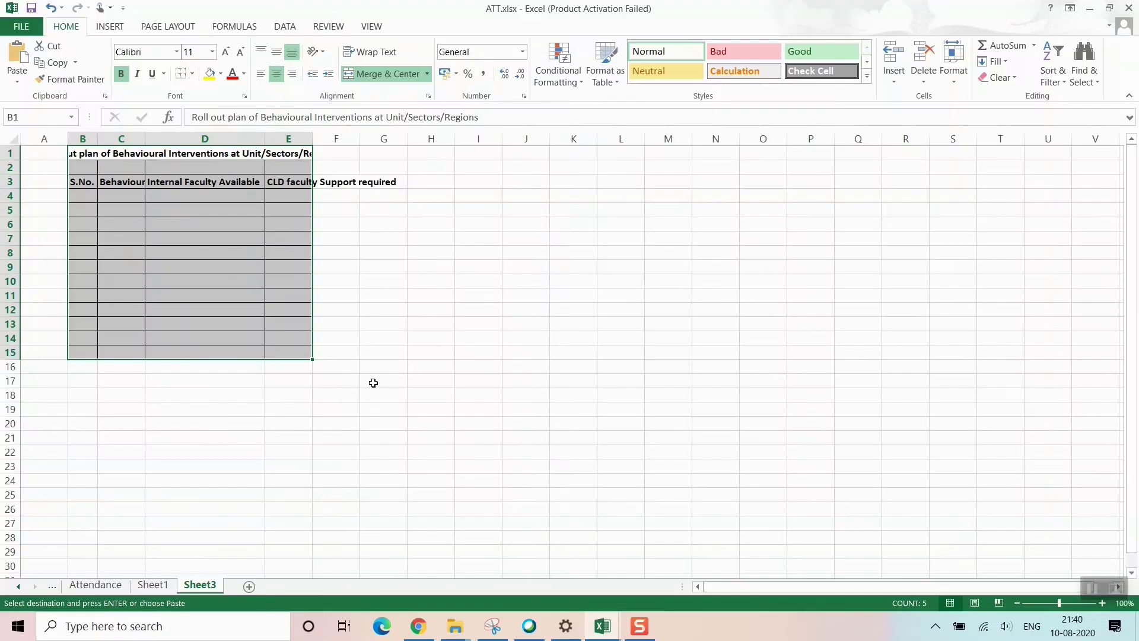
Step: Undo the column widening and the paste, leaving Sheet3 blank
{"action": "key", "text": "ctrl+z"}
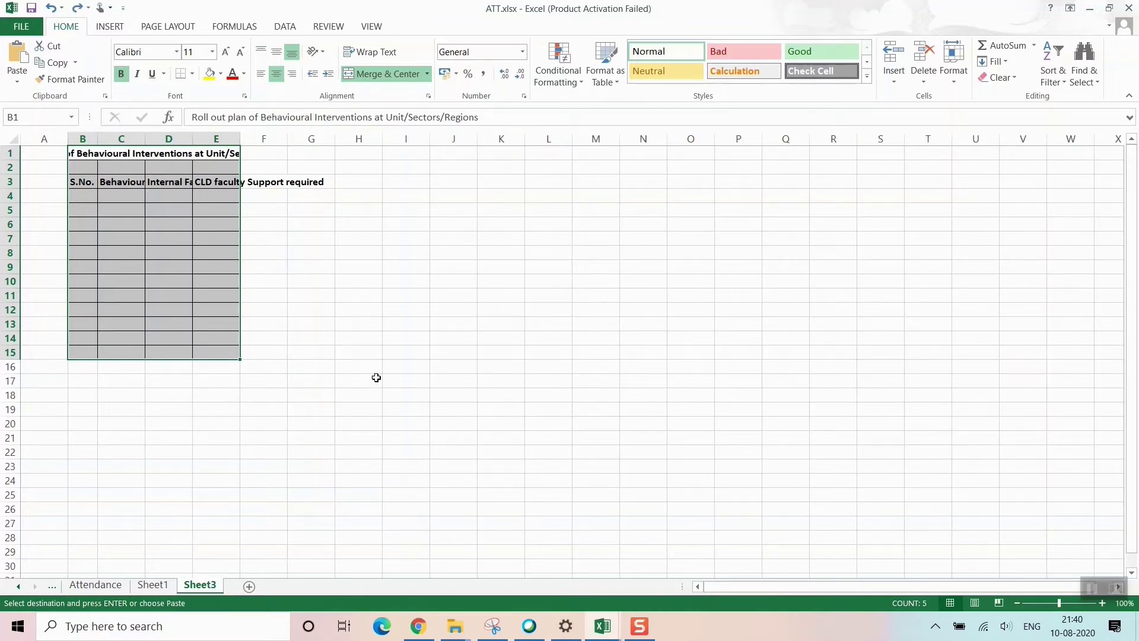
{"action": "key", "text": "ctrl+z"}
{"action": "key", "text": "ctrl+z"}
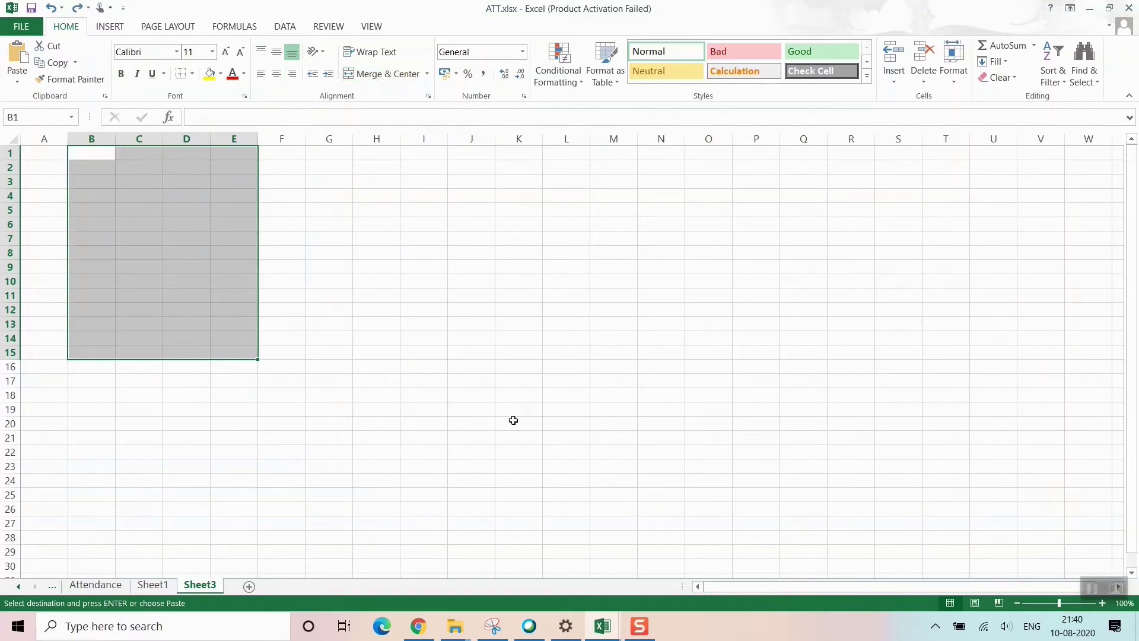
{"action": "left_click", "coordinate": [514, 420]}
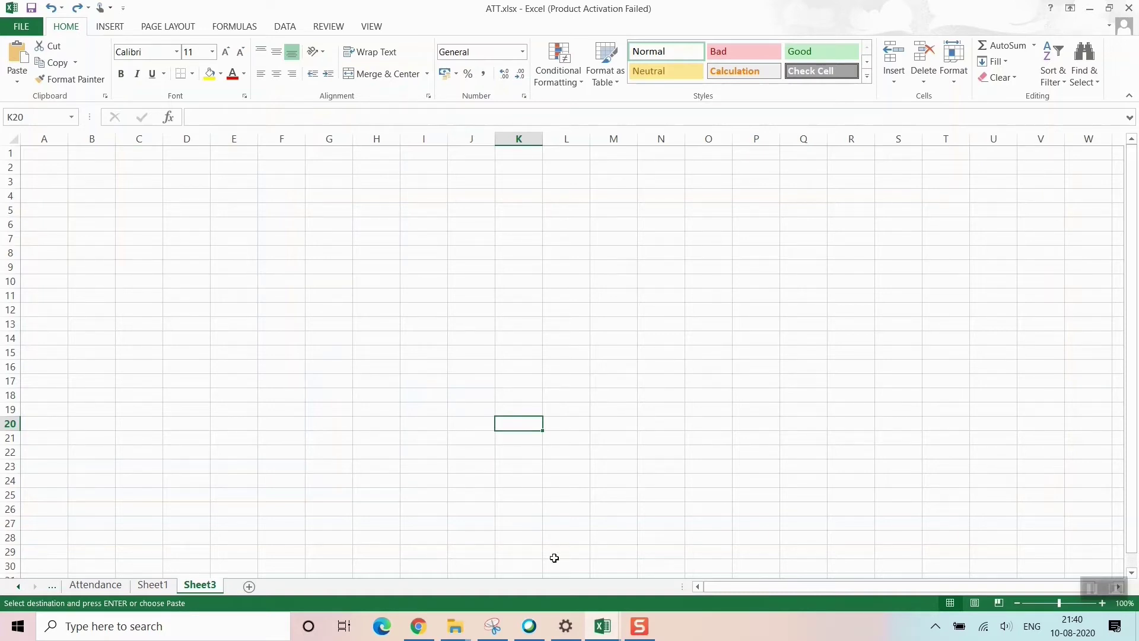
Step: Return to PLAN.xlsx, cancel the pending copy, and bring up the Sheet1 tab options
{"action": "left_click", "coordinate": [602, 626]}
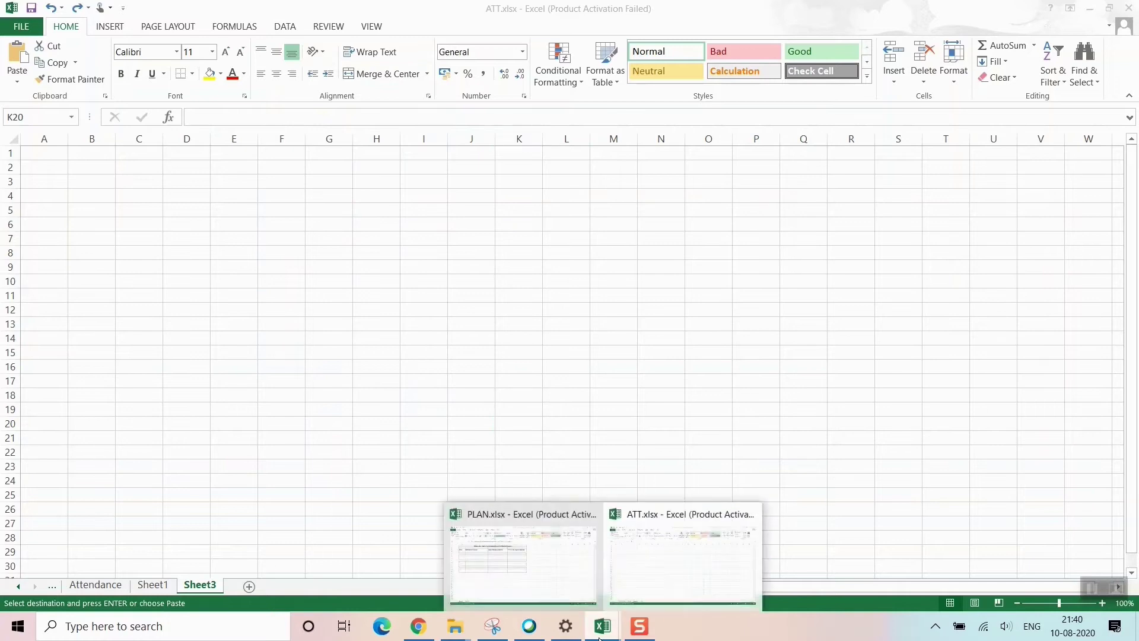
{"action": "left_click", "coordinate": [544, 577]}
{"action": "left_click", "coordinate": [199, 478]}
{"action": "key", "text": "Escape"}
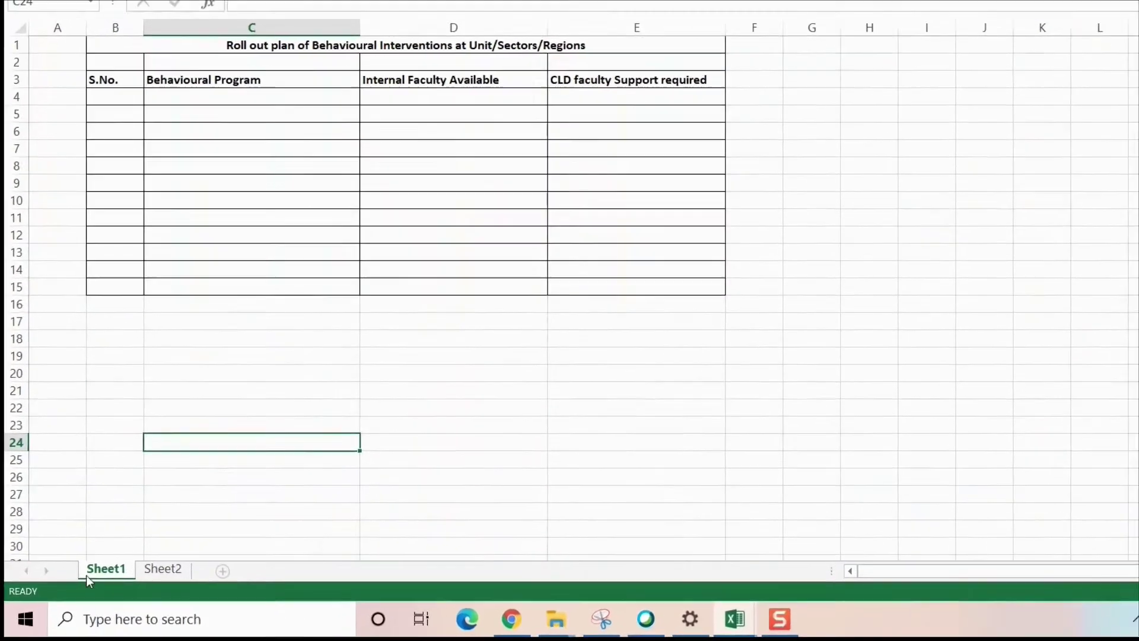
{"action": "right_click", "coordinate": [80, 583]}
{"action": "left_click", "coordinate": [149, 551]}
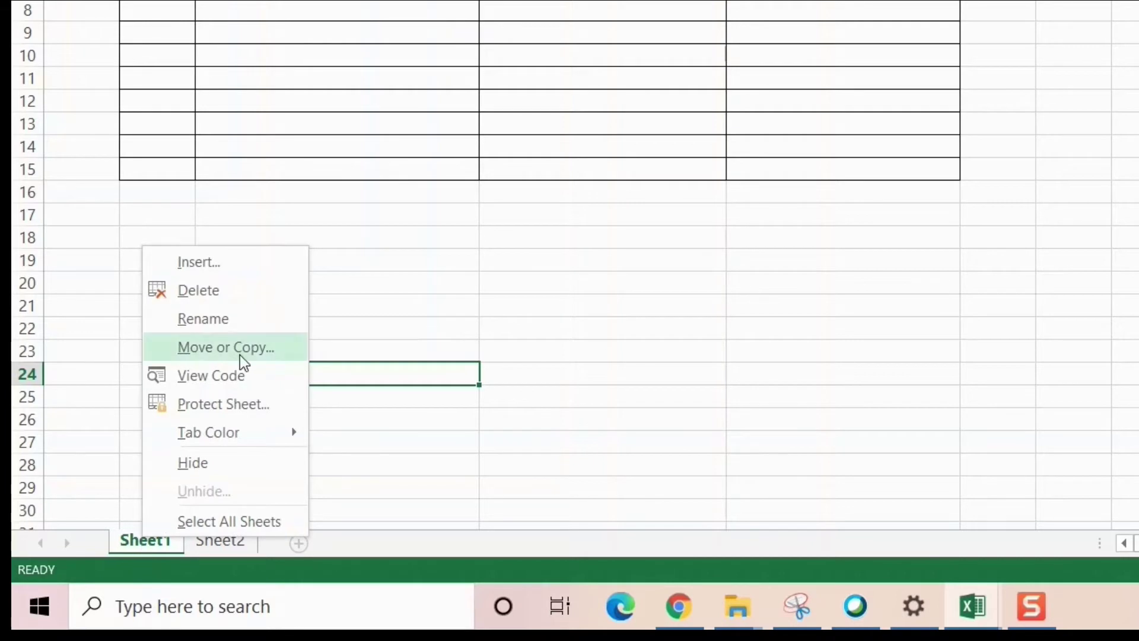
Step: Open the Move or Copy dialog for Sheet1 and expand the To book workbook list
{"action": "left_click", "coordinate": [188, 347]}
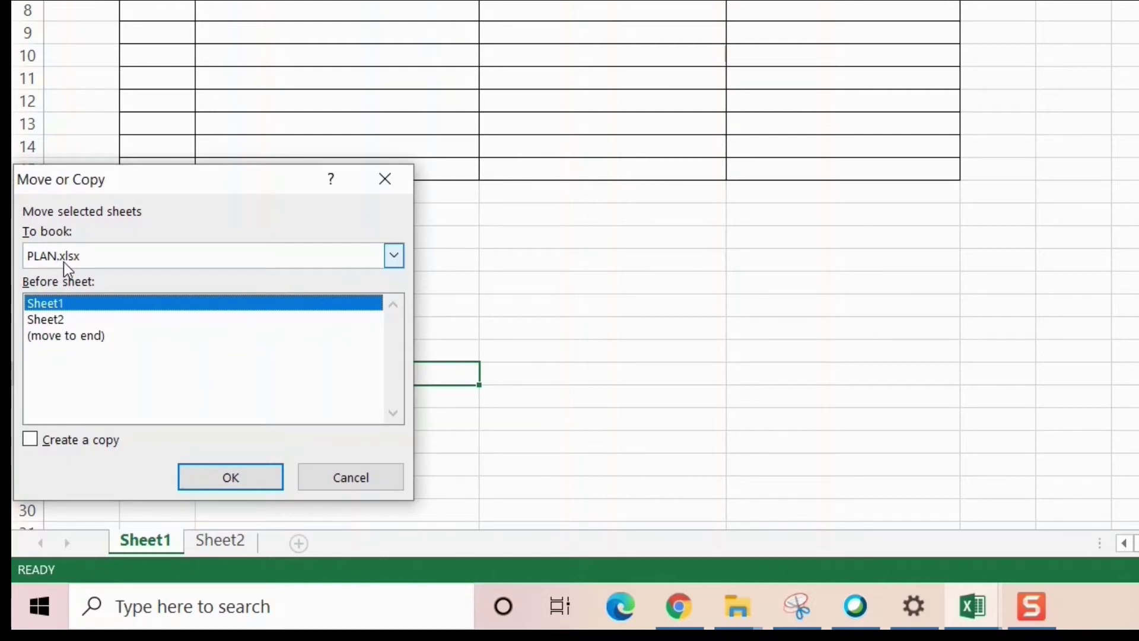
{"action": "mouse_move", "coordinate": [983, 621]}
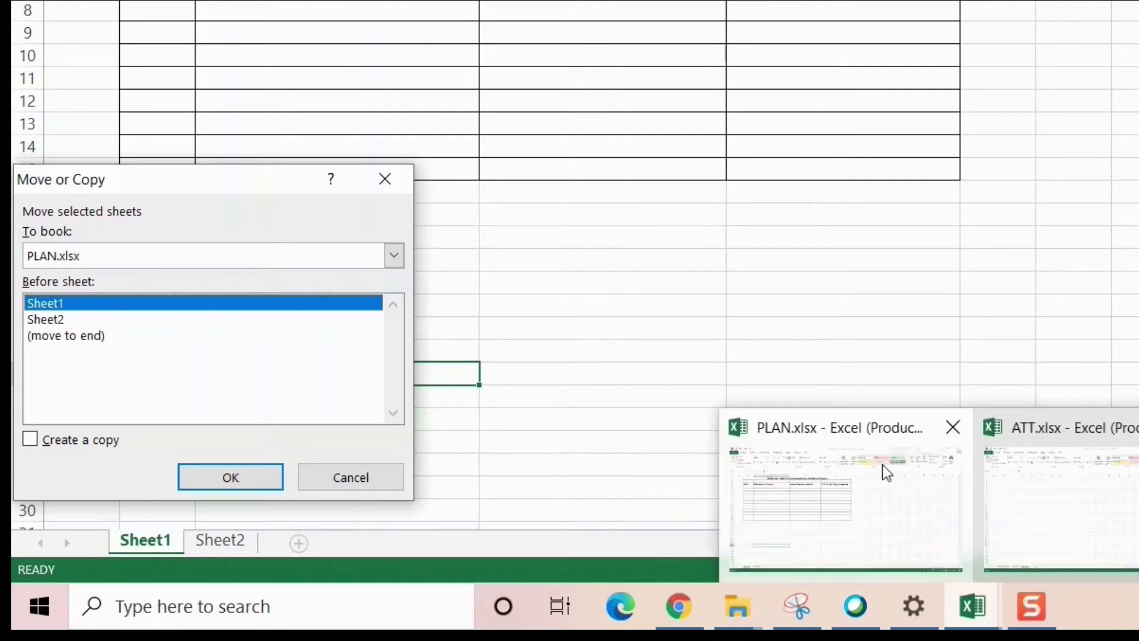
{"action": "mouse_move", "coordinate": [1032, 476]}
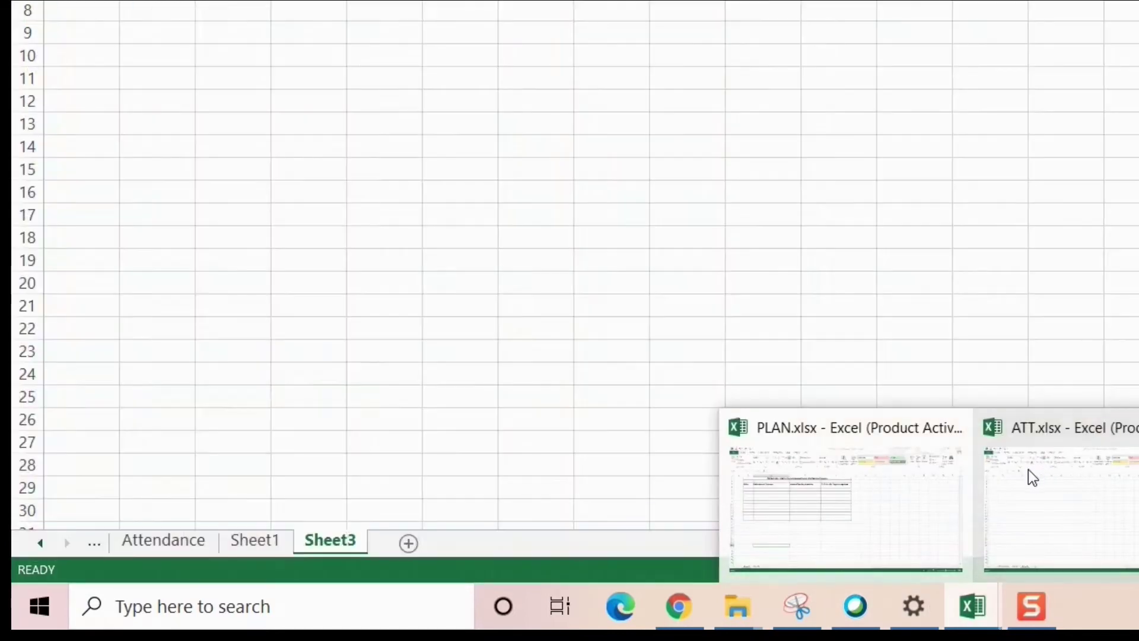
{"action": "mouse_move", "coordinate": [898, 487]}
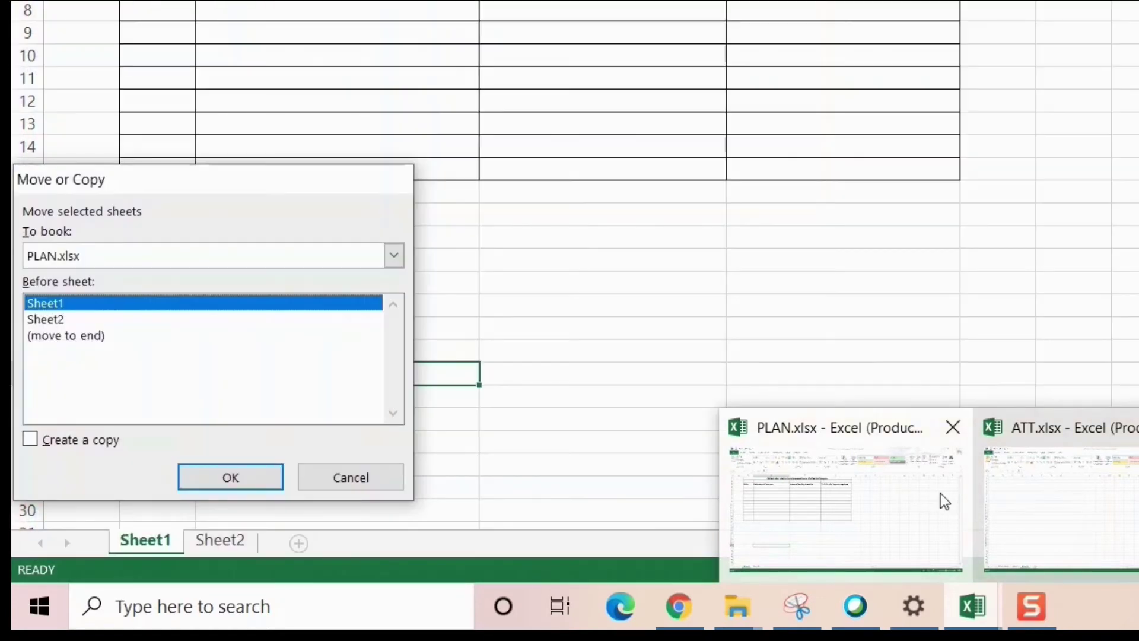
{"action": "left_click", "coordinate": [916, 487]}
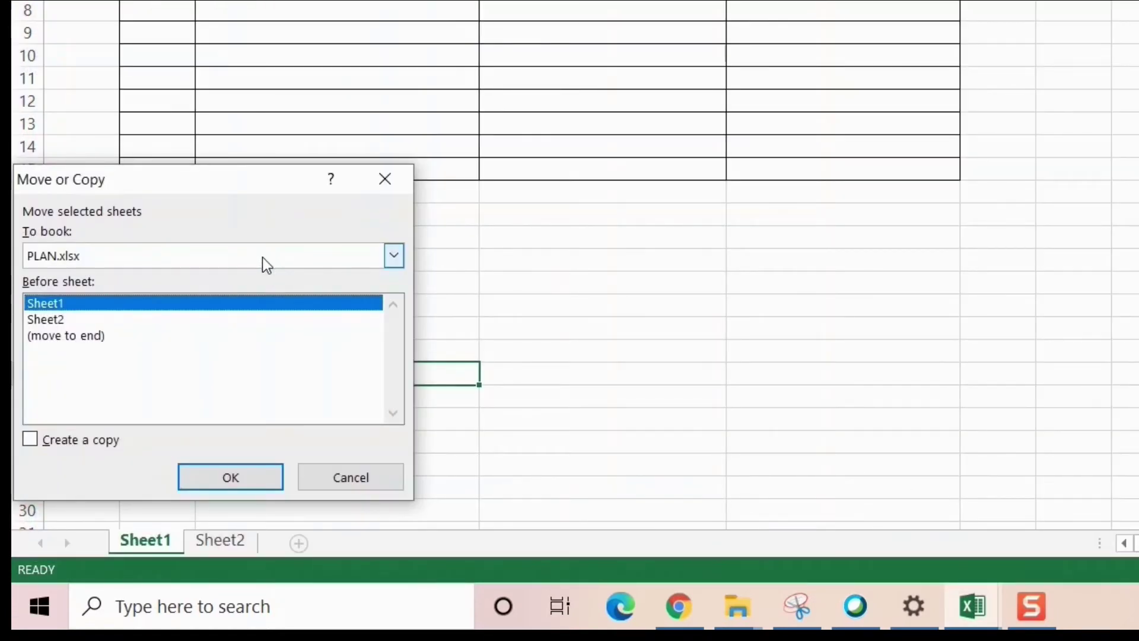
{"action": "left_click", "coordinate": [169, 264]}
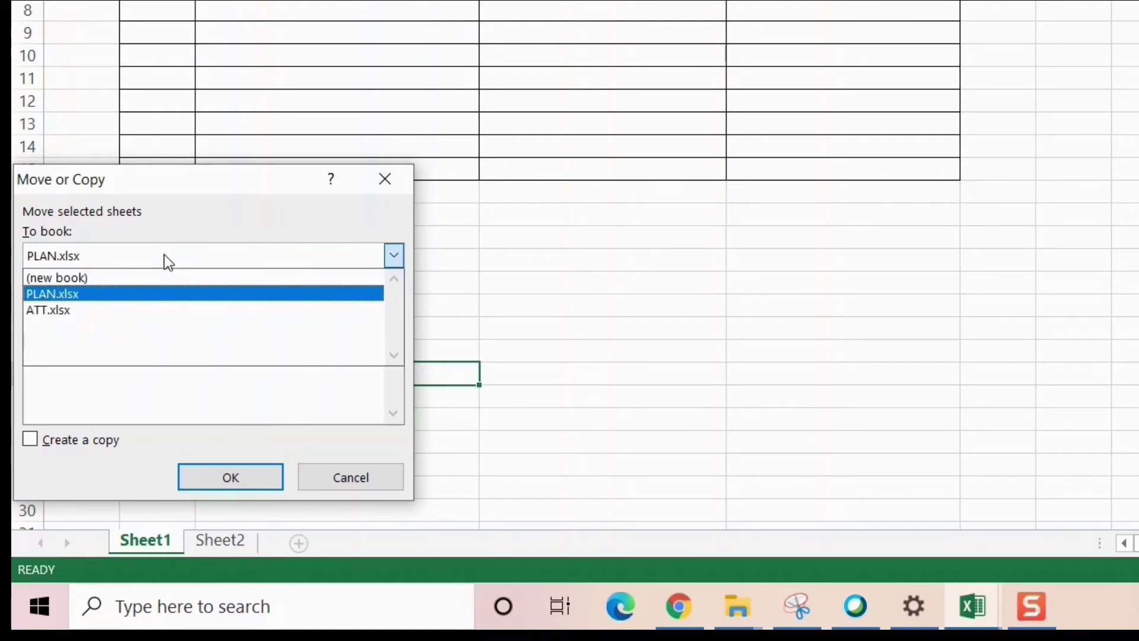
Step: Copy Sheet1 into ATT.xlsx ahead of Registration, with Create a copy ticked
{"action": "left_click", "coordinate": [51, 314]}
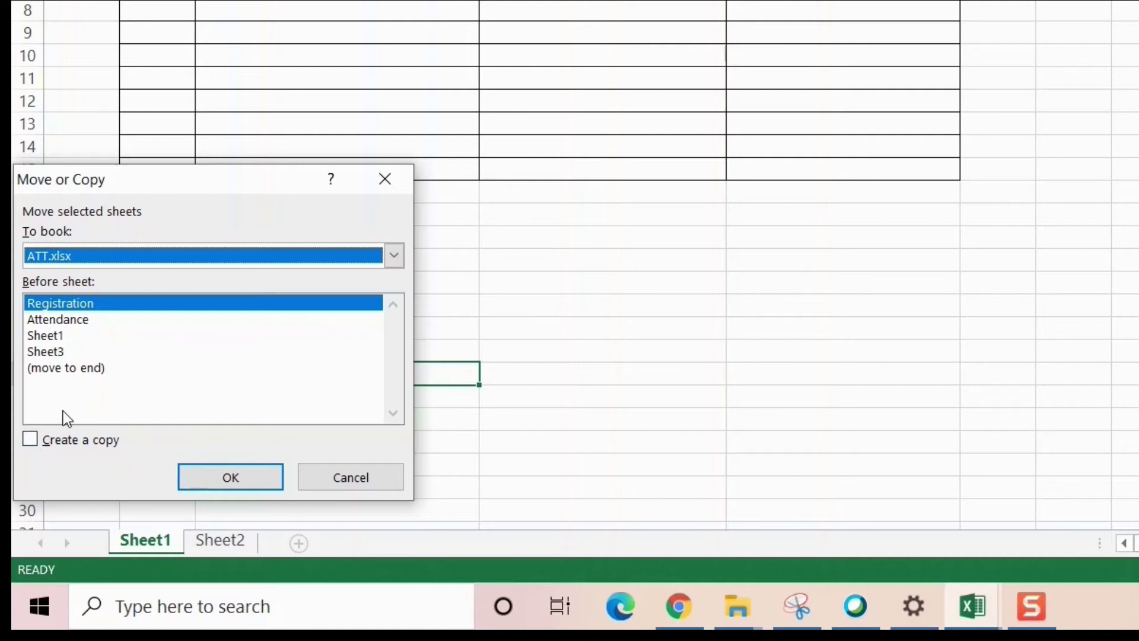
{"action": "left_click", "coordinate": [30, 439]}
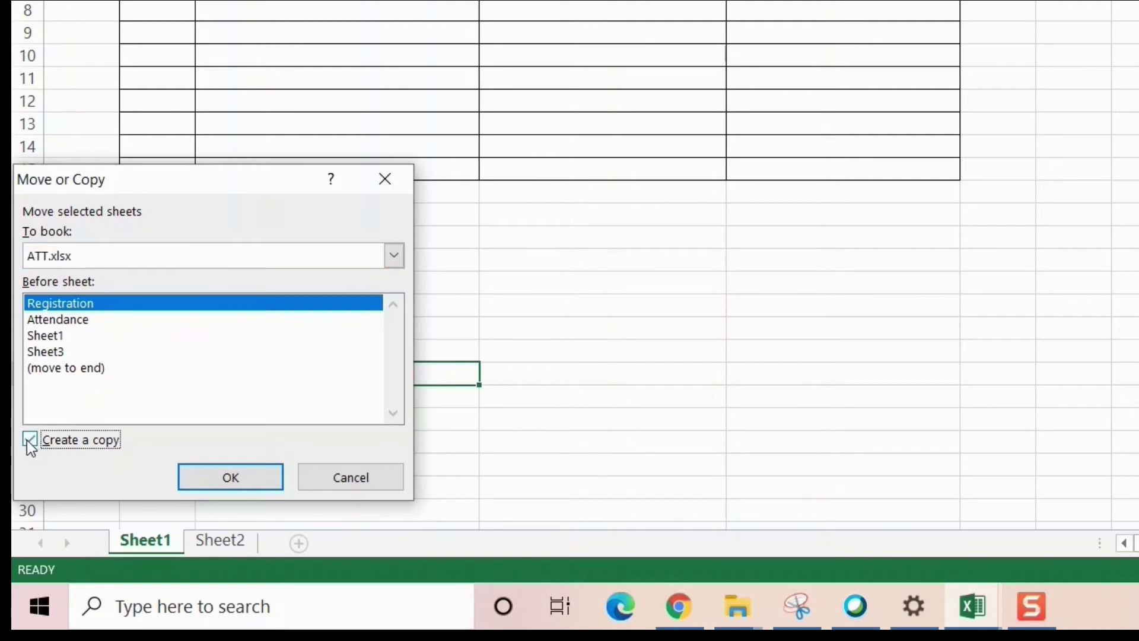
{"action": "left_click", "coordinate": [224, 478]}
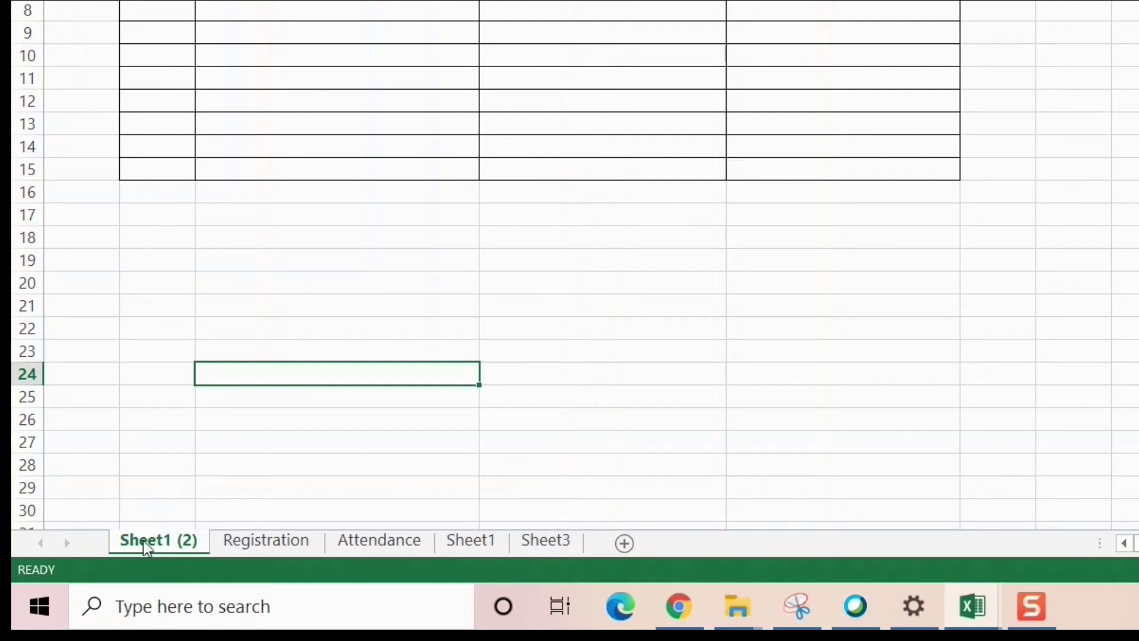
Step: Compare the copied table in ATT.xlsx against the PLAN.xlsx original, ending on PLAN.xlsx
{"action": "left_click", "coordinate": [273, 172]}
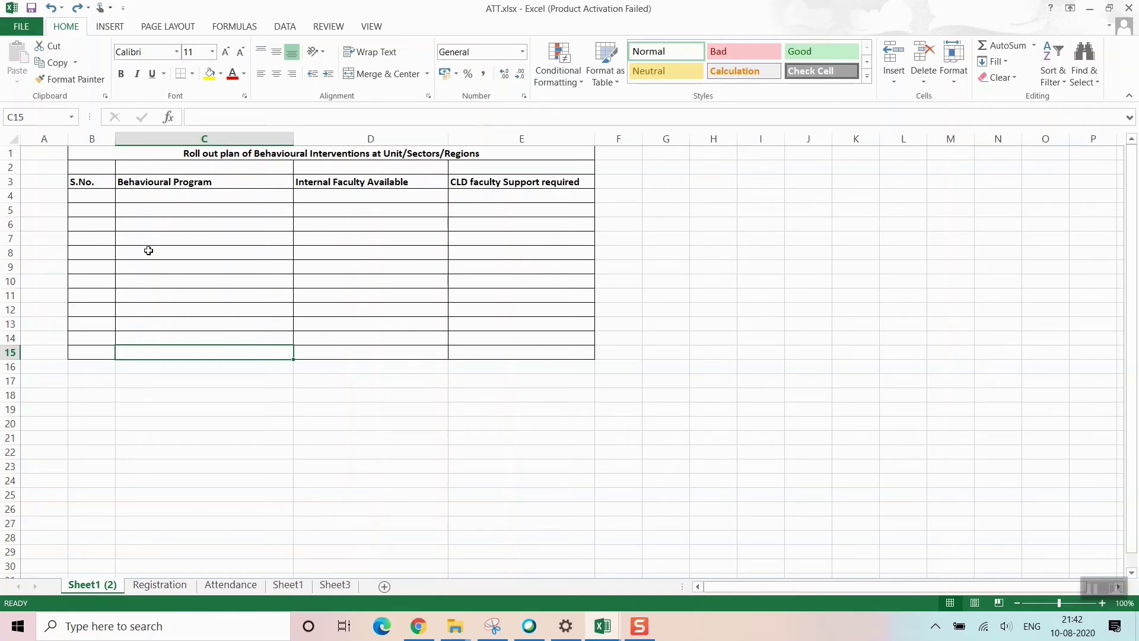
{"action": "left_click", "coordinate": [602, 626]}
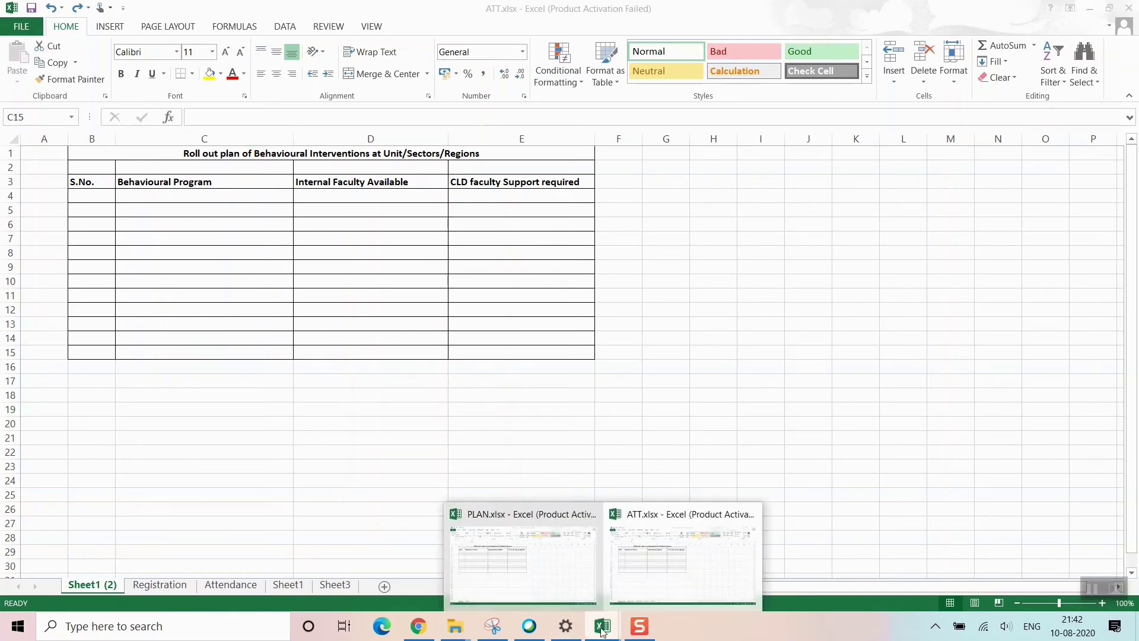
{"action": "left_click", "coordinate": [475, 559]}
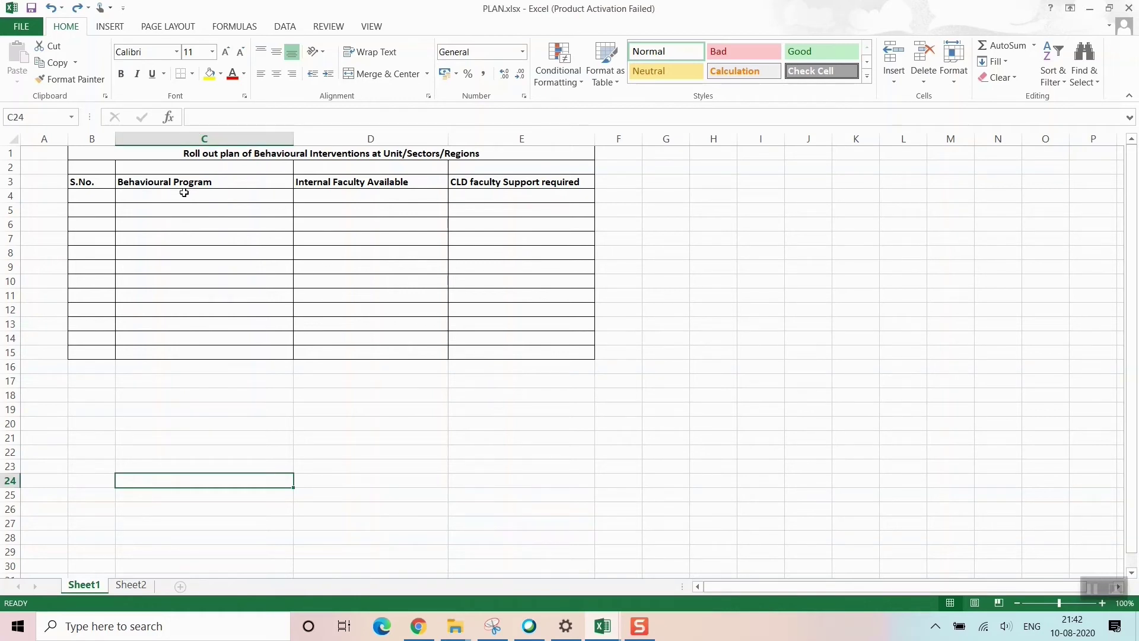
{"action": "left_click", "coordinate": [133, 282]}
{"action": "left_click", "coordinate": [599, 626]}
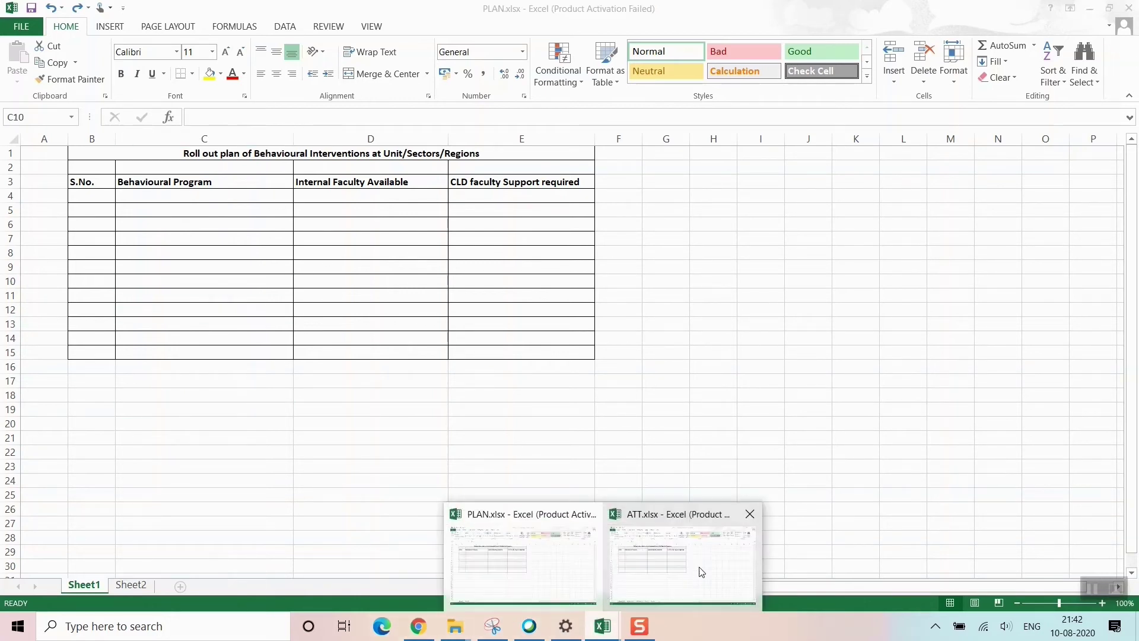
{"action": "left_click", "coordinate": [699, 572]}
{"action": "left_click", "coordinate": [246, 446]}
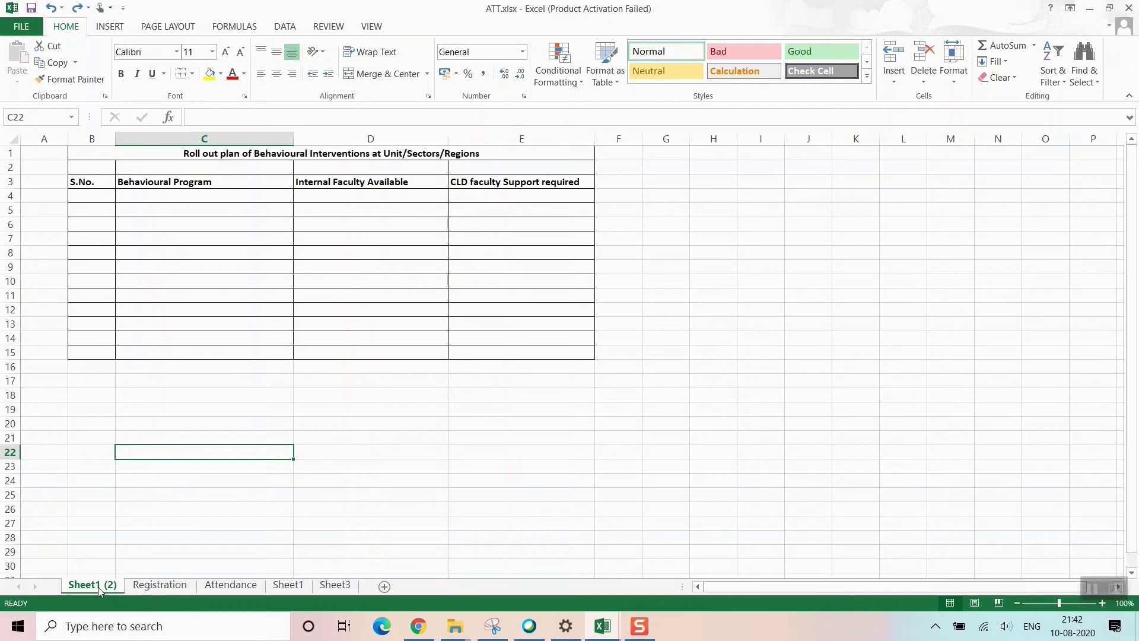
{"action": "left_click", "coordinate": [425, 382]}
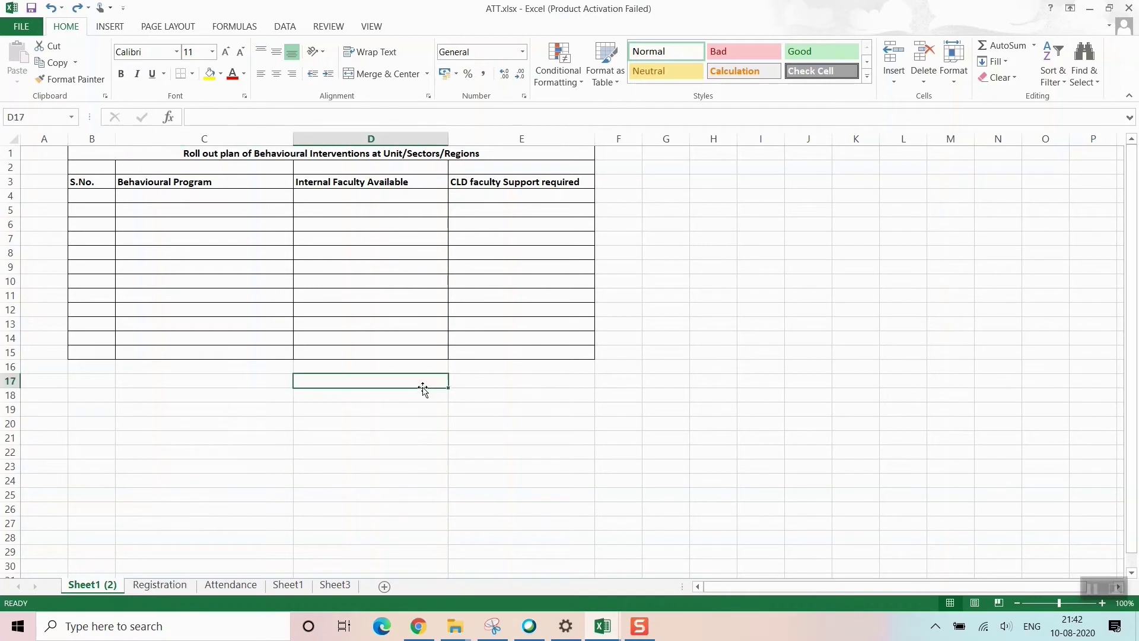
{"action": "left_click", "coordinate": [600, 626]}
{"action": "left_click", "coordinate": [509, 592]}
{"action": "left_click", "coordinate": [207, 406]}
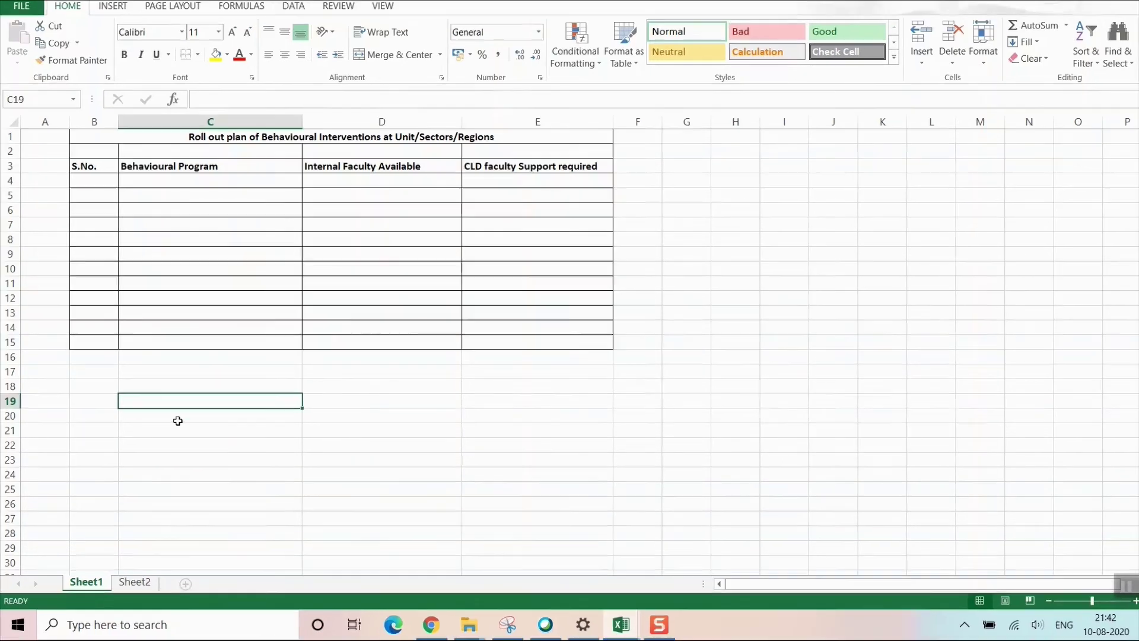
Step: Copy PLAN's Sheet1 to (new book) via Move or Copy with Create a copy ticked
{"action": "right_click", "coordinate": [84, 584]}
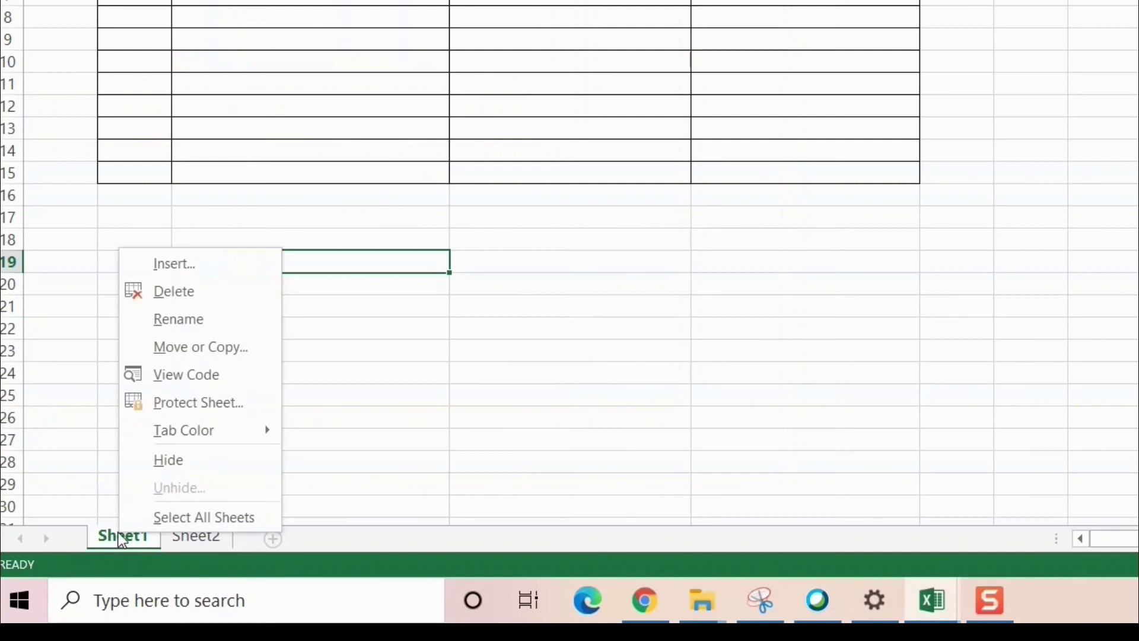
{"action": "left_click", "coordinate": [205, 353]}
{"action": "left_click", "coordinate": [104, 264]}
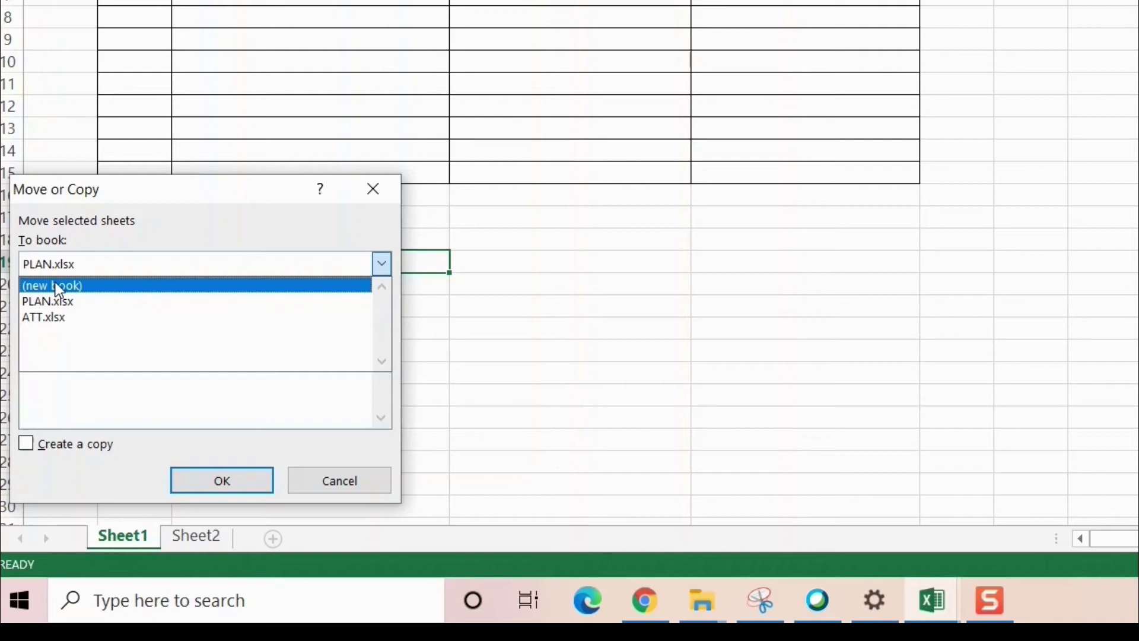
{"action": "left_click", "coordinate": [59, 291]}
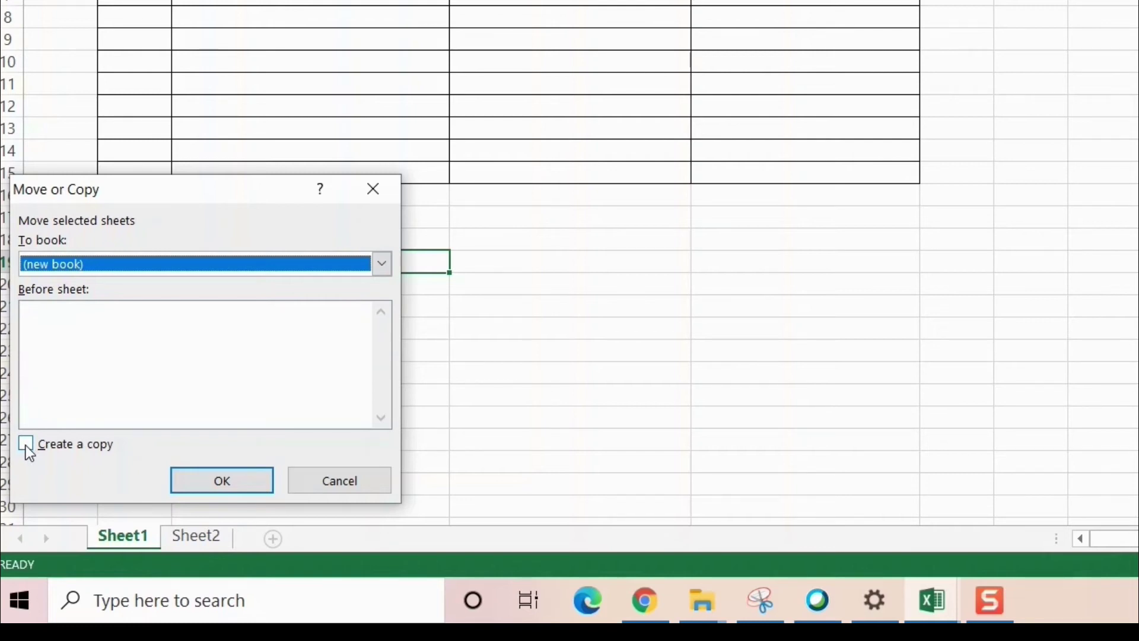
{"action": "left_click", "coordinate": [26, 445]}
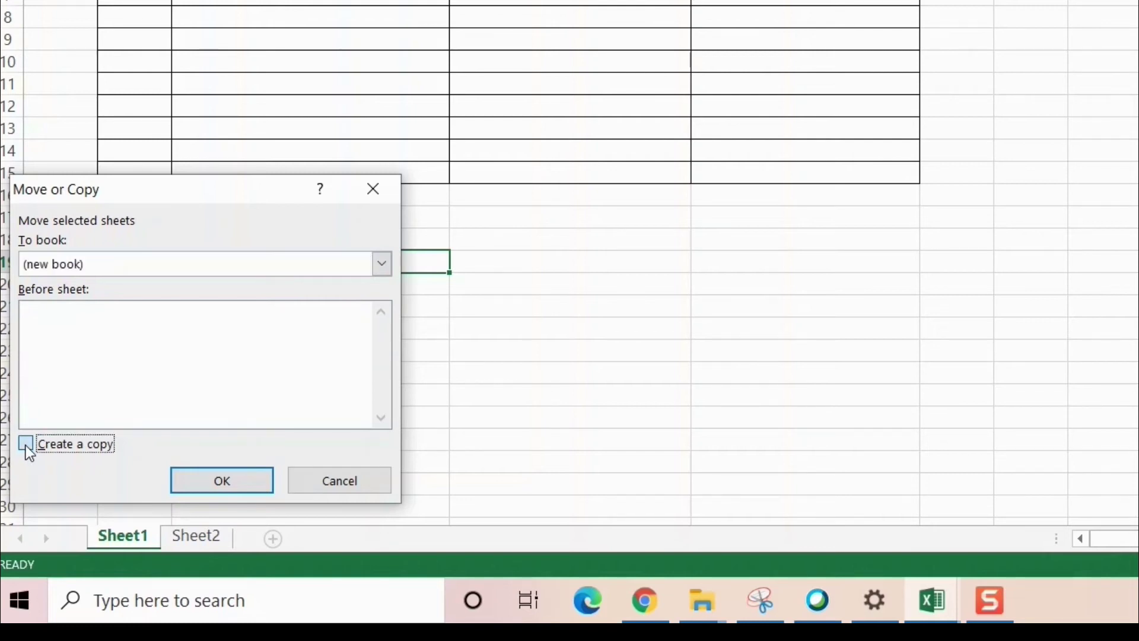
{"action": "left_click", "coordinate": [225, 484]}
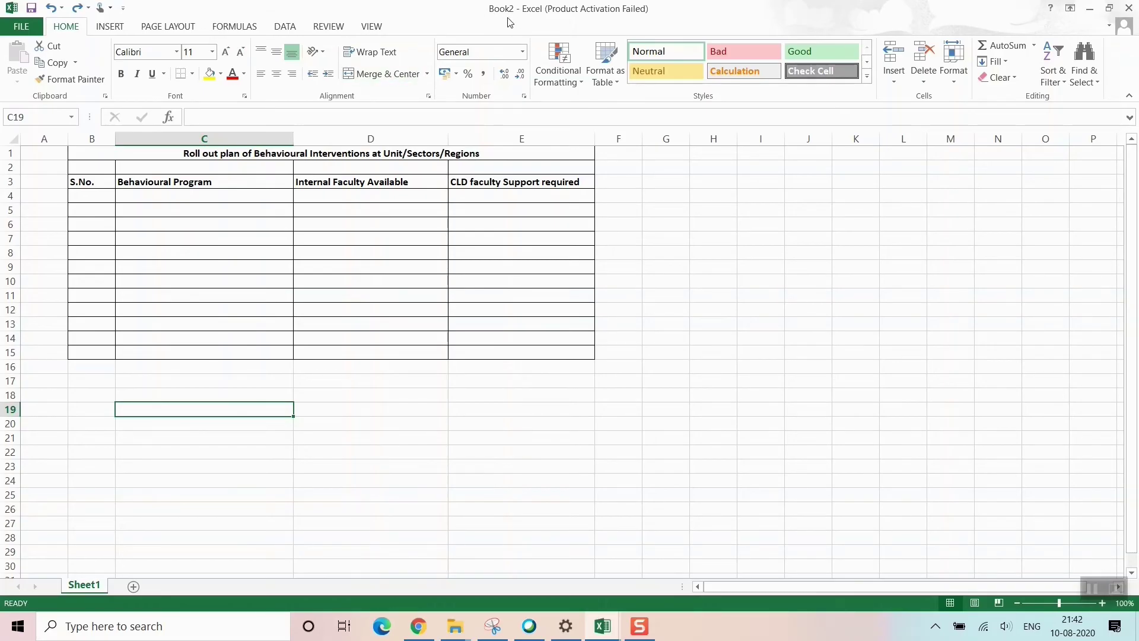
Step: Save the new workbook as Book2.xlsx in the 33 folder
{"action": "left_click", "coordinate": [23, 30]}
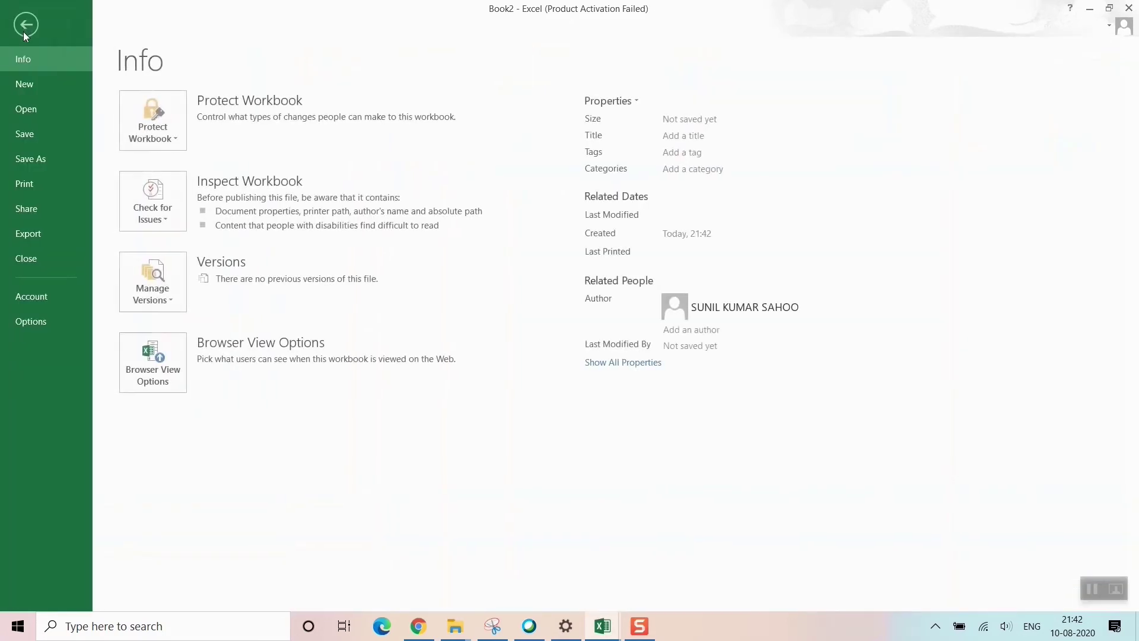
{"action": "left_click", "coordinate": [34, 160]}
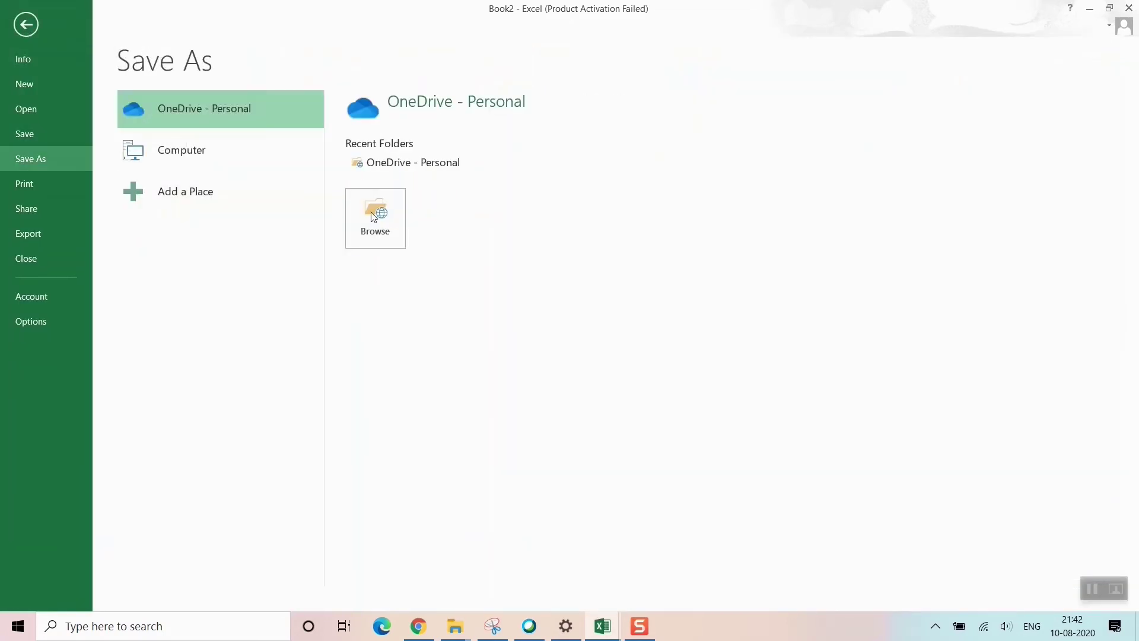
{"action": "left_click", "coordinate": [377, 231]}
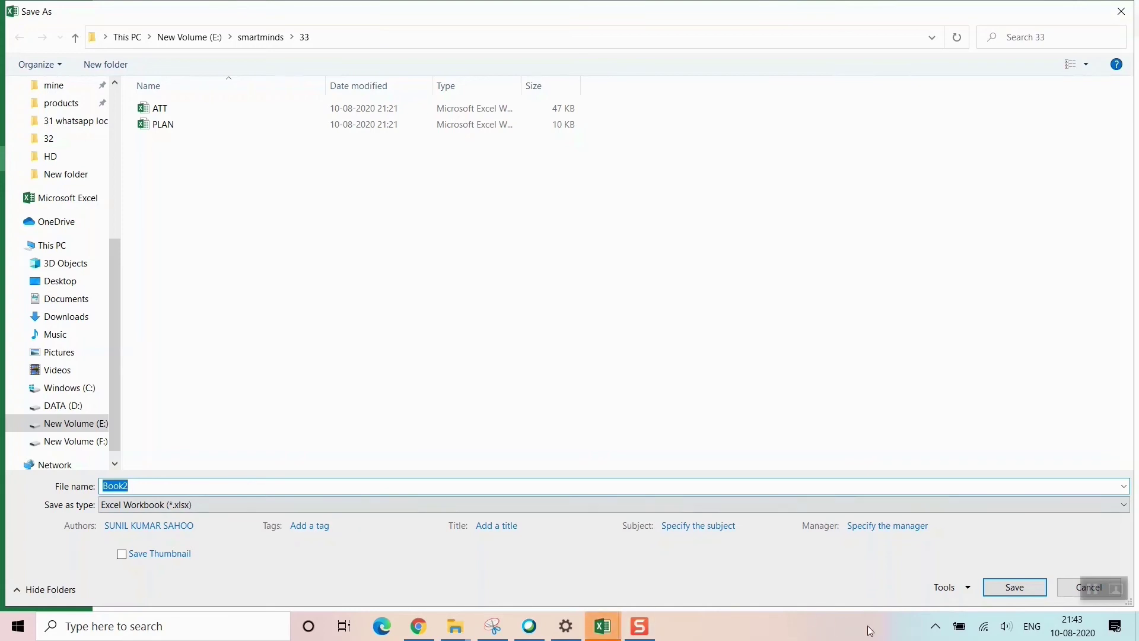
{"action": "left_click", "coordinate": [1029, 598]}
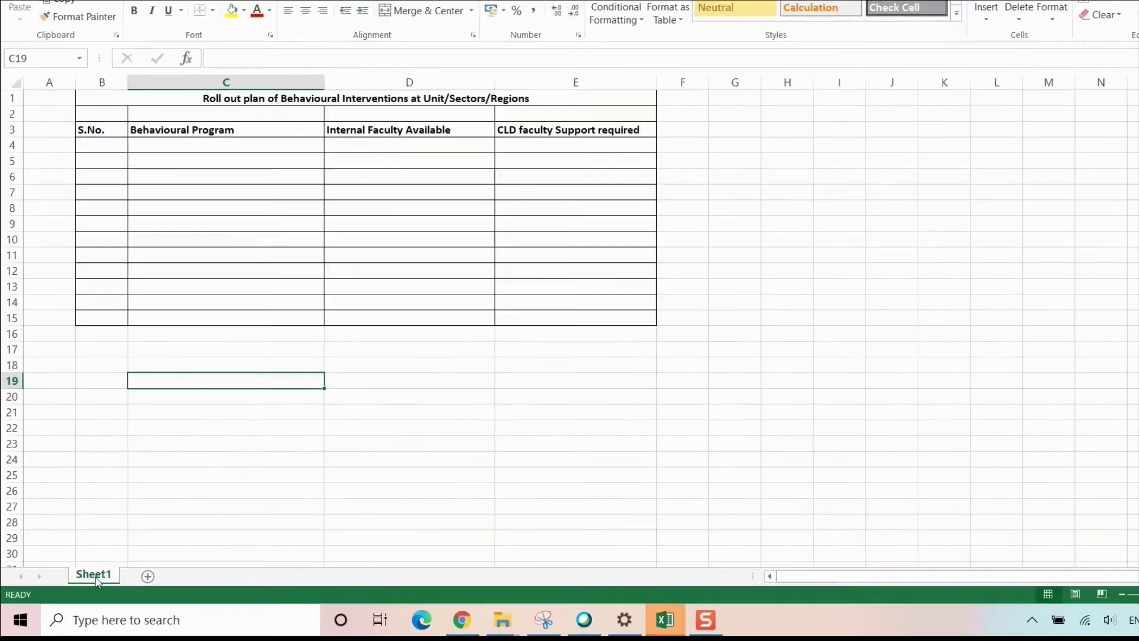
Step: Duplicate Sheet1 within PLAN.xlsx as Sheet1 (2) using Move or Copy with Create a copy
{"action": "right_click", "coordinate": [98, 584]}
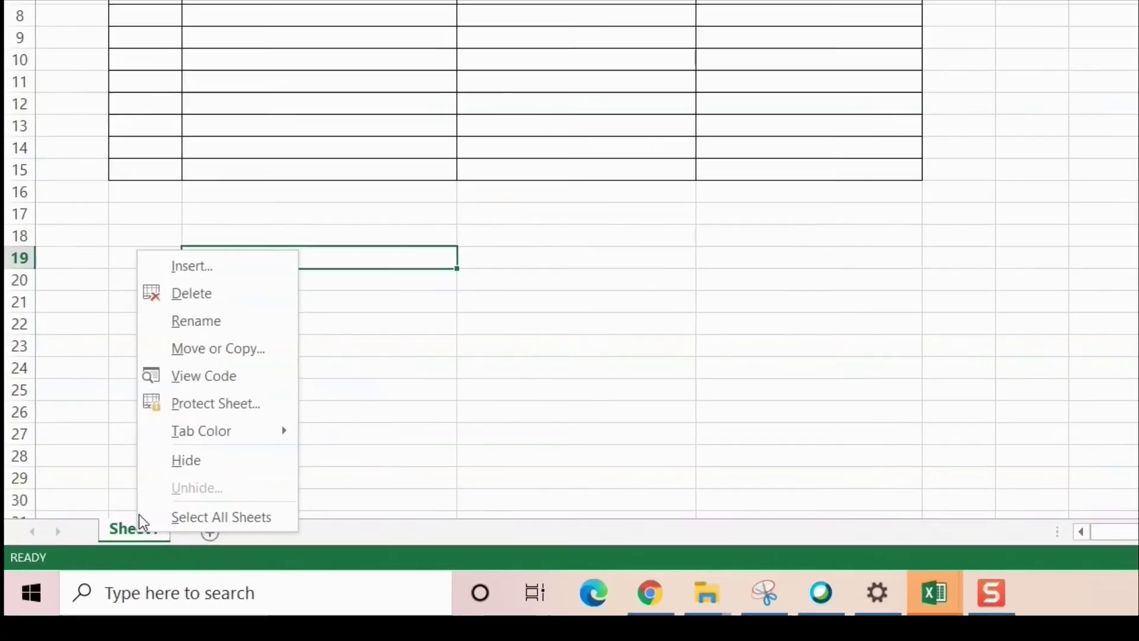
{"action": "key", "text": "Escape"}
{"action": "left_click", "coordinate": [224, 522]}
{"action": "right_click", "coordinate": [150, 528]}
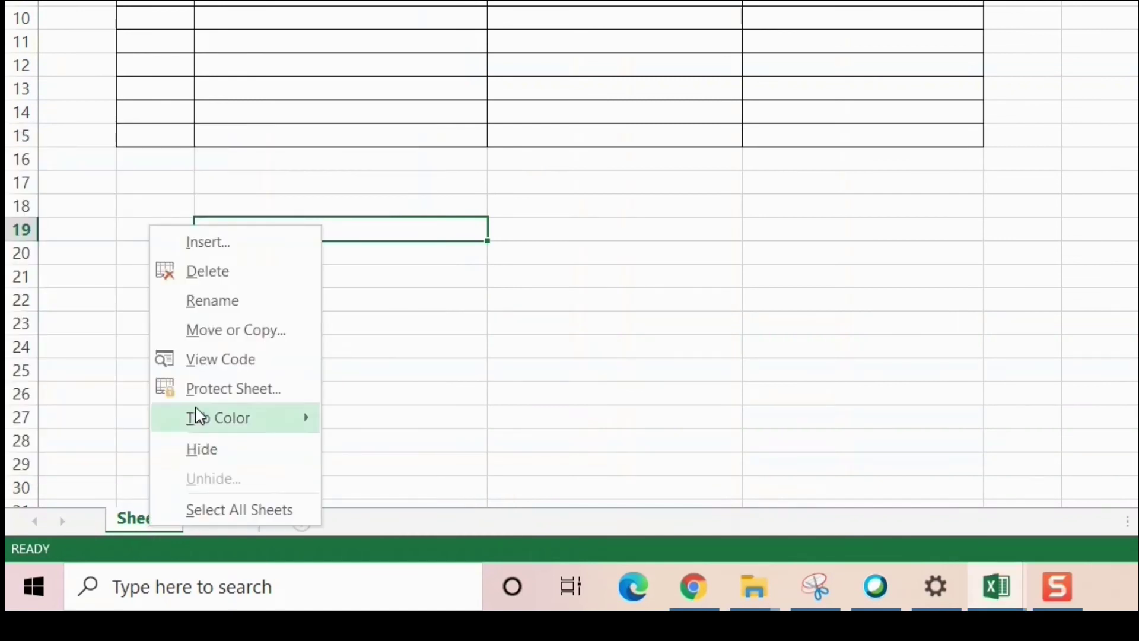
{"action": "left_click", "coordinate": [226, 331]}
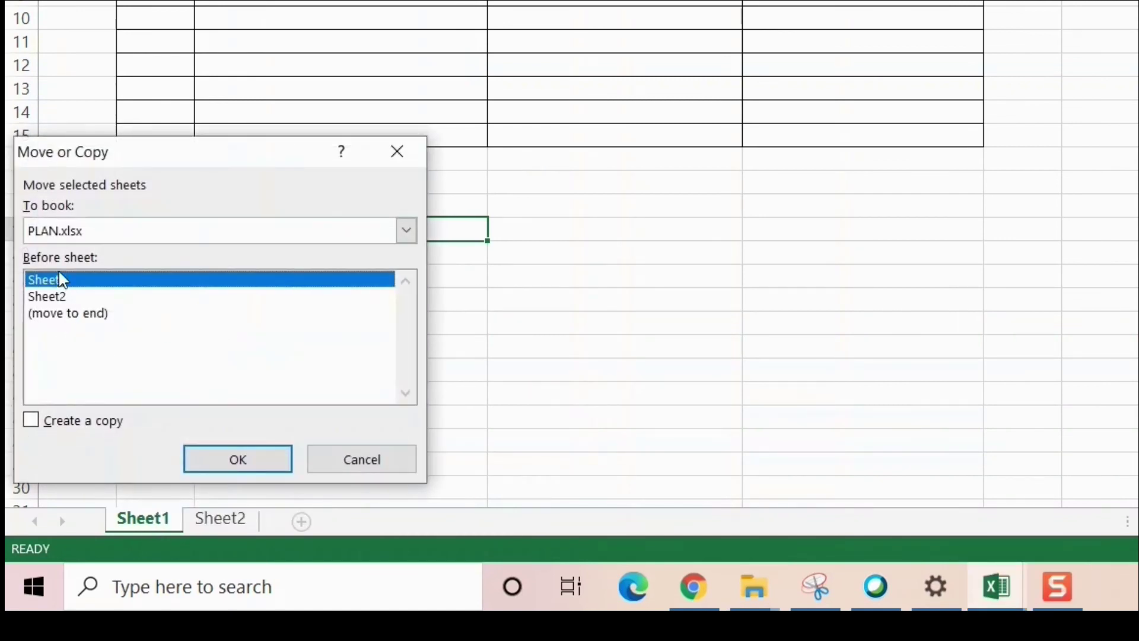
{"action": "left_click", "coordinate": [59, 423]}
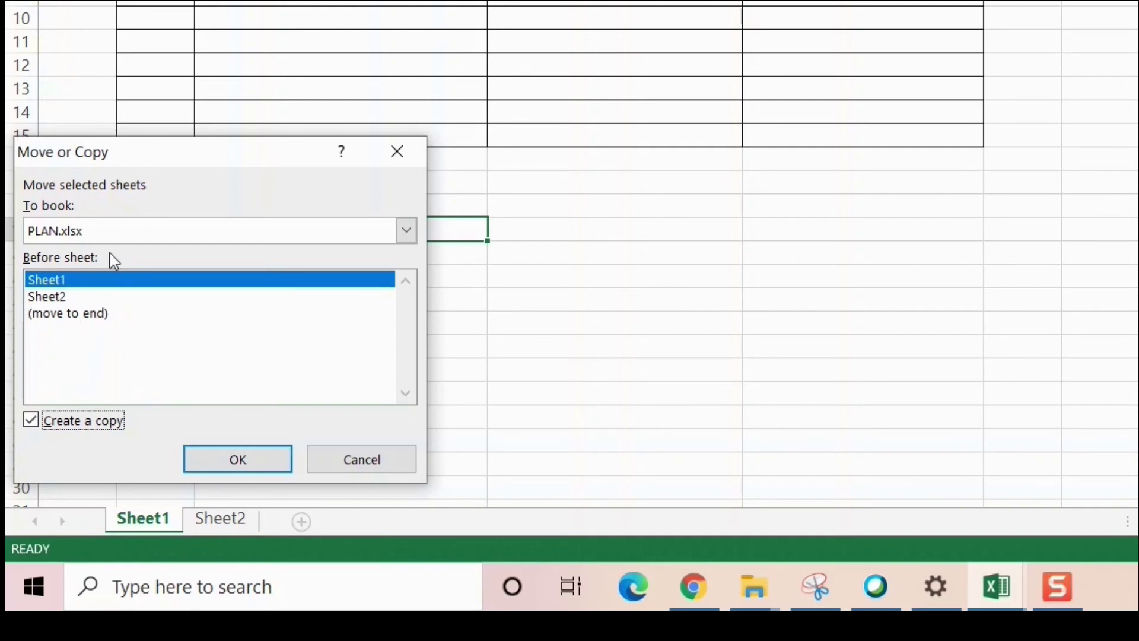
{"action": "left_click", "coordinate": [237, 459]}
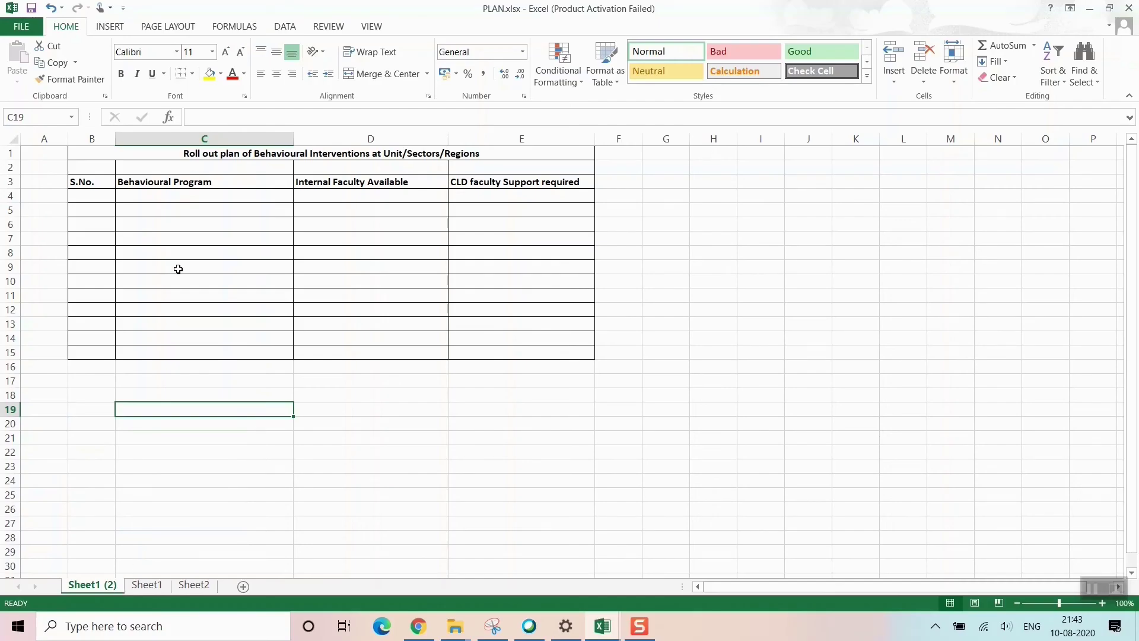
Step: Rename the Sheet1 (2) tab to 'copied file' and check cells C17, B29 and D16
{"action": "left_click", "coordinate": [145, 587]}
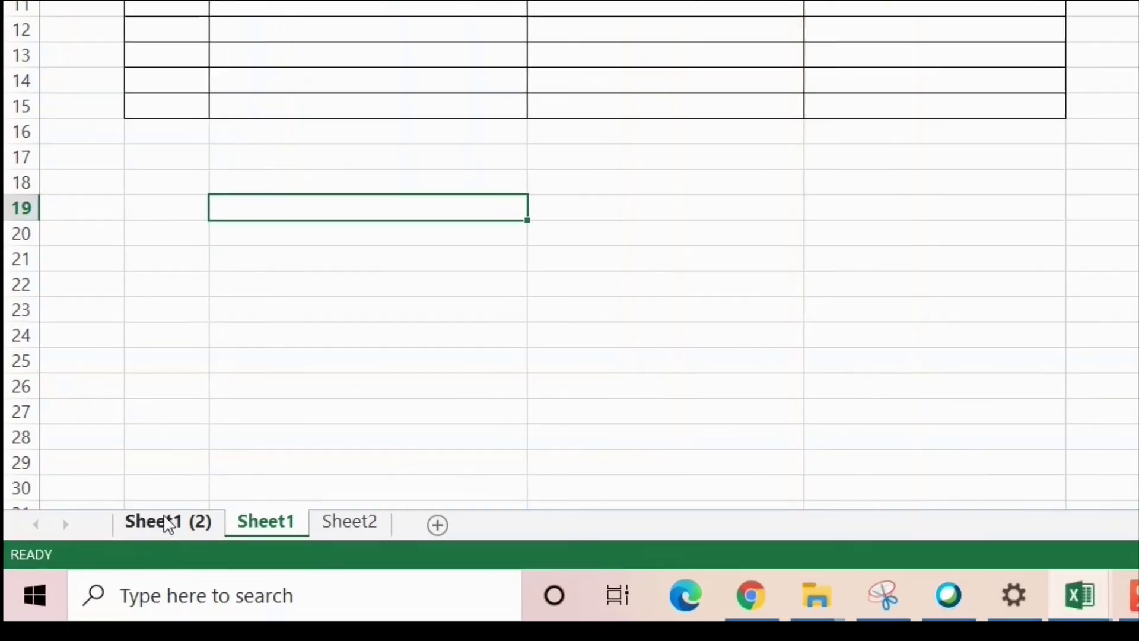
{"action": "left_click", "coordinate": [91, 586]}
{"action": "right_click", "coordinate": [168, 519]}
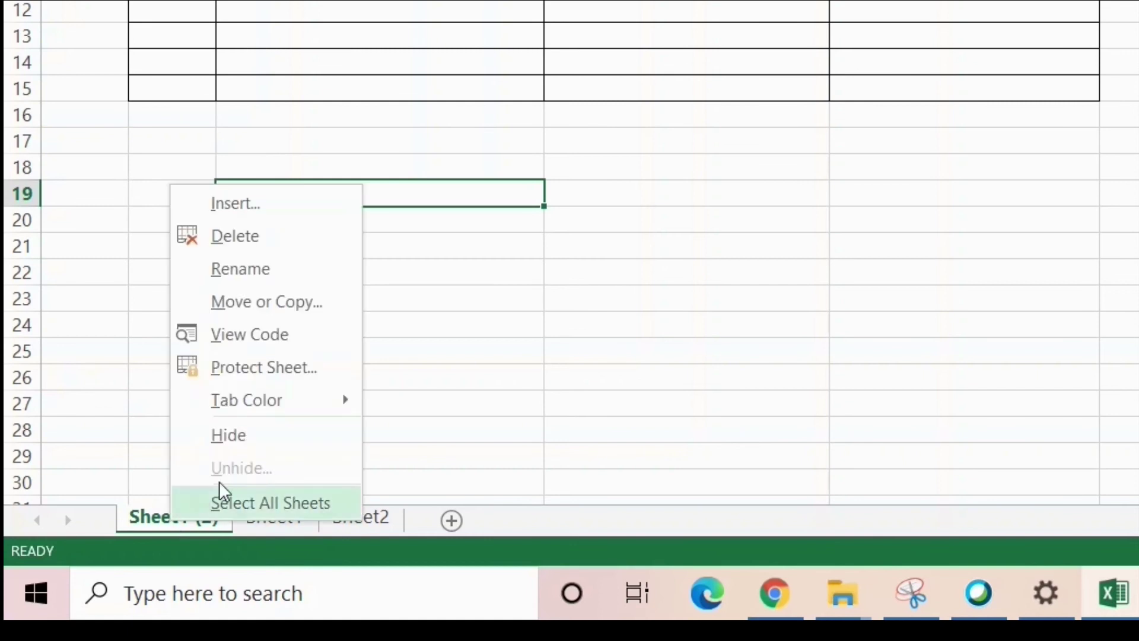
{"action": "left_click", "coordinate": [242, 271]}
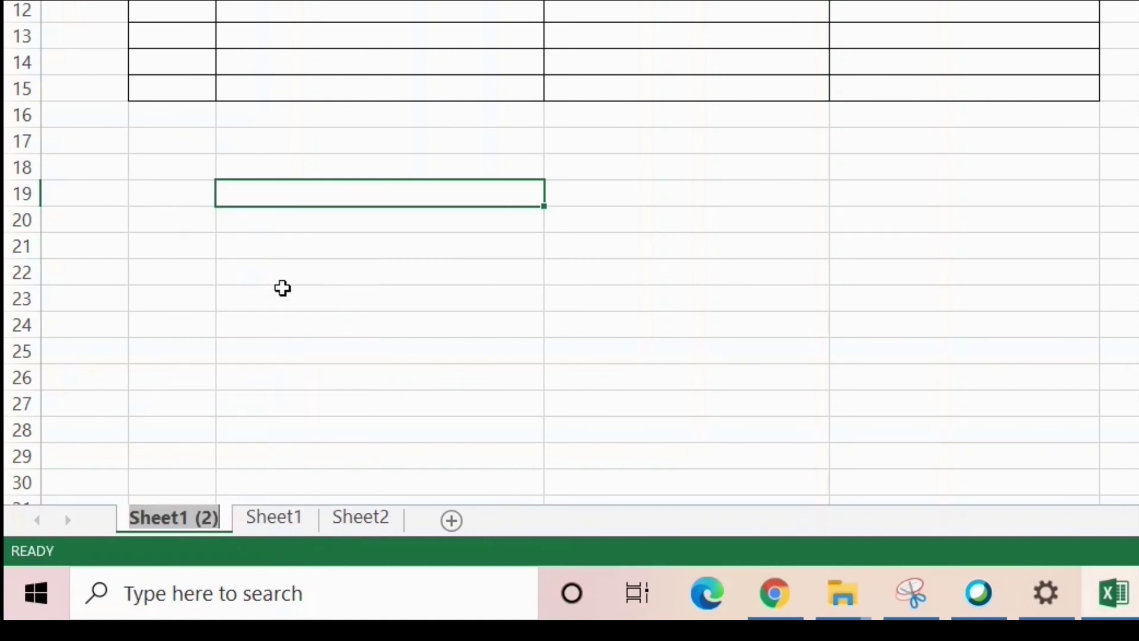
{"action": "type", "text": "copied file"}
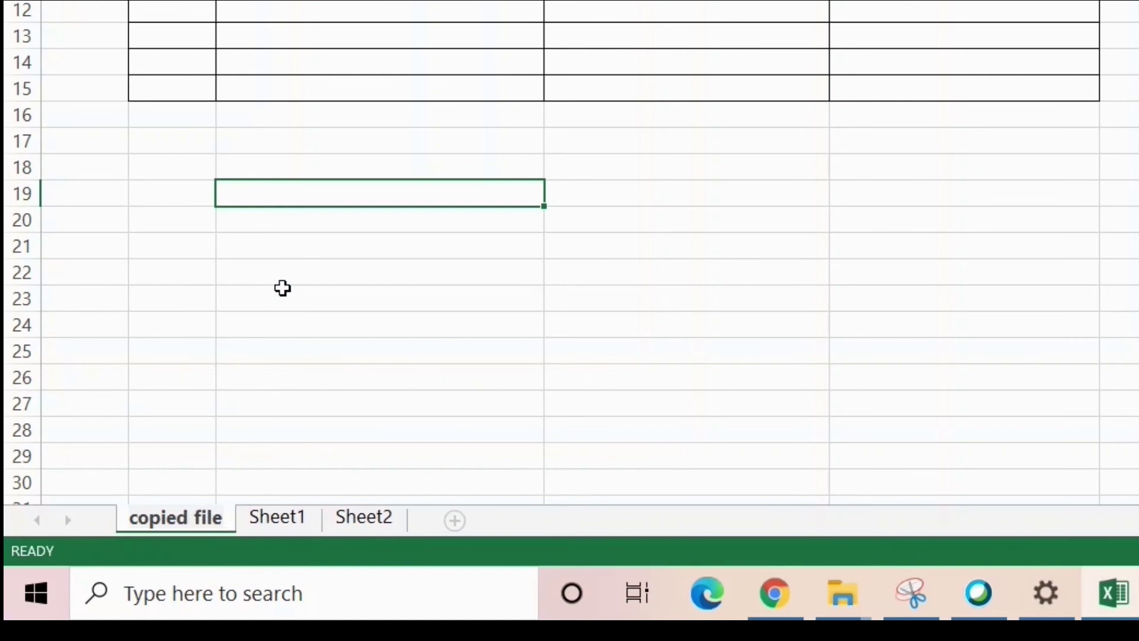
{"action": "left_click", "coordinate": [333, 369]}
{"action": "left_click", "coordinate": [292, 151]}
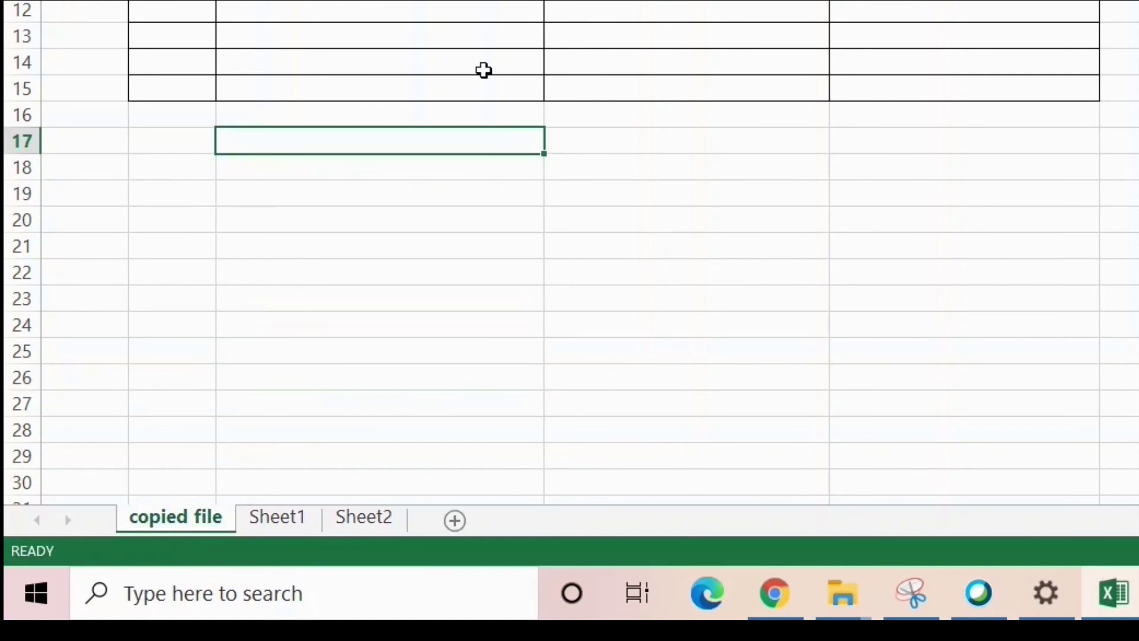
{"action": "left_click", "coordinate": [191, 458]}
{"action": "left_click", "coordinate": [632, 107]}
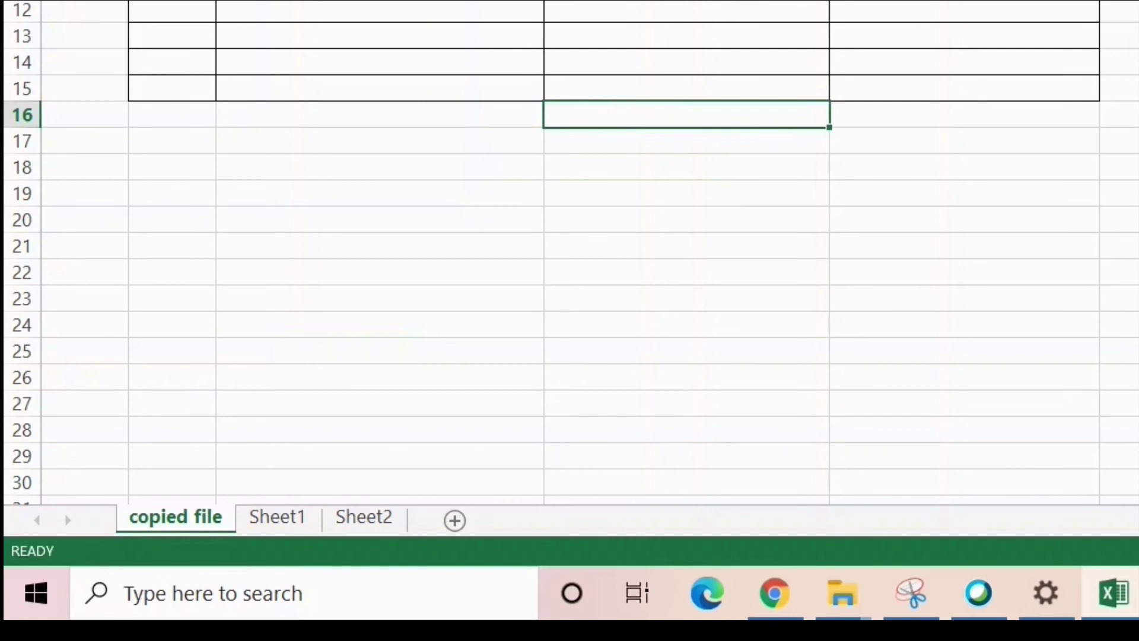